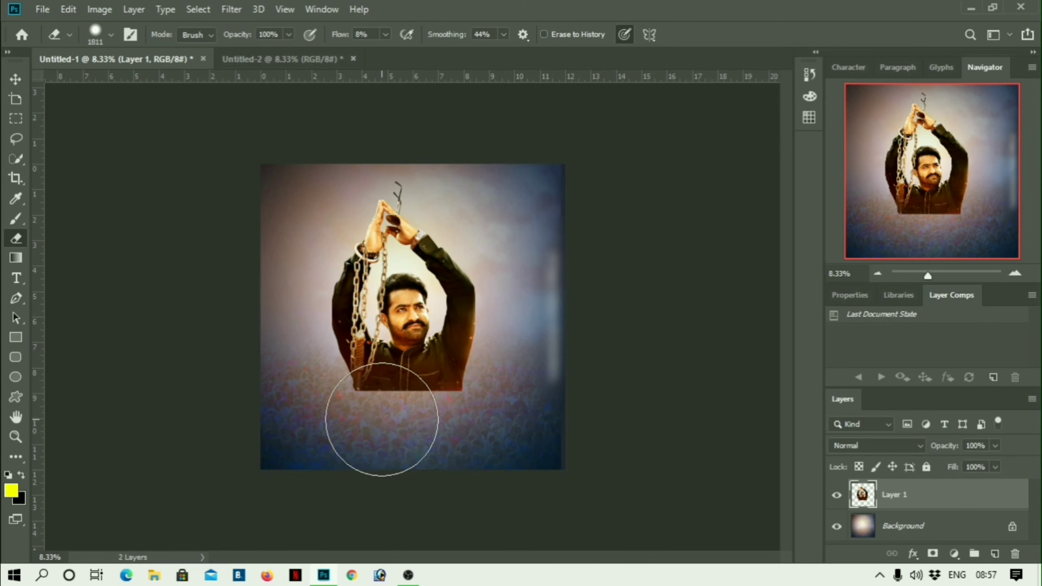
# - Open the throne-seated figure photo 1556357290754.png and drag it into Untitled-1
pyautogui.hotkey('ctrl', 'o')
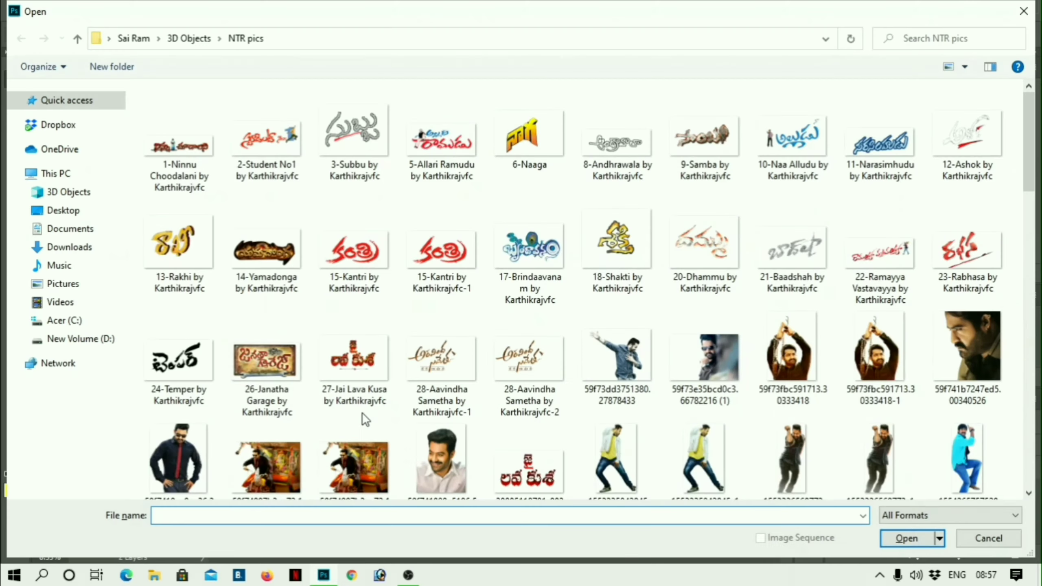
pyautogui.scroll(-10, 650, 265)
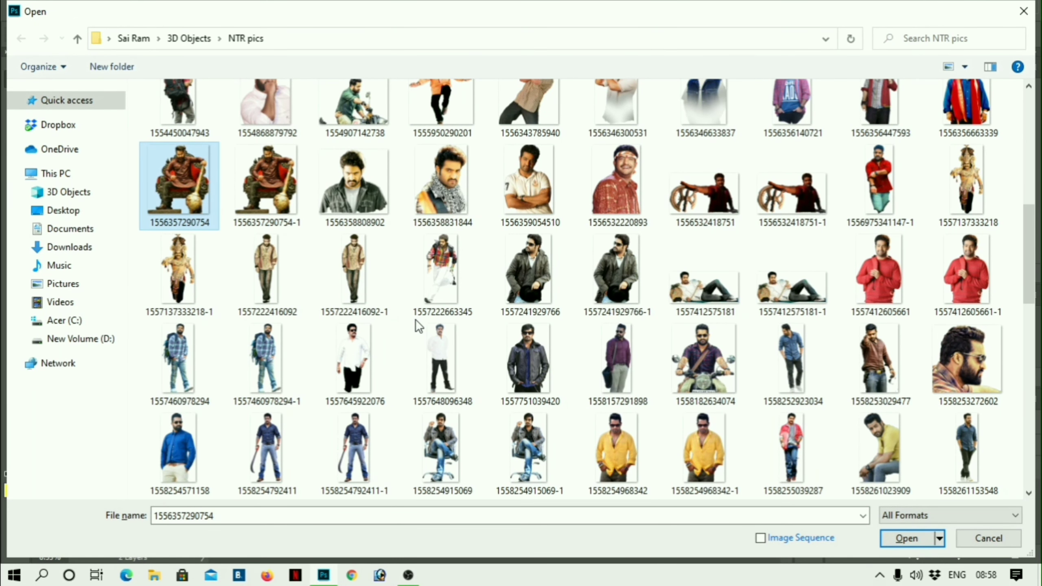
pyautogui.press('Return')
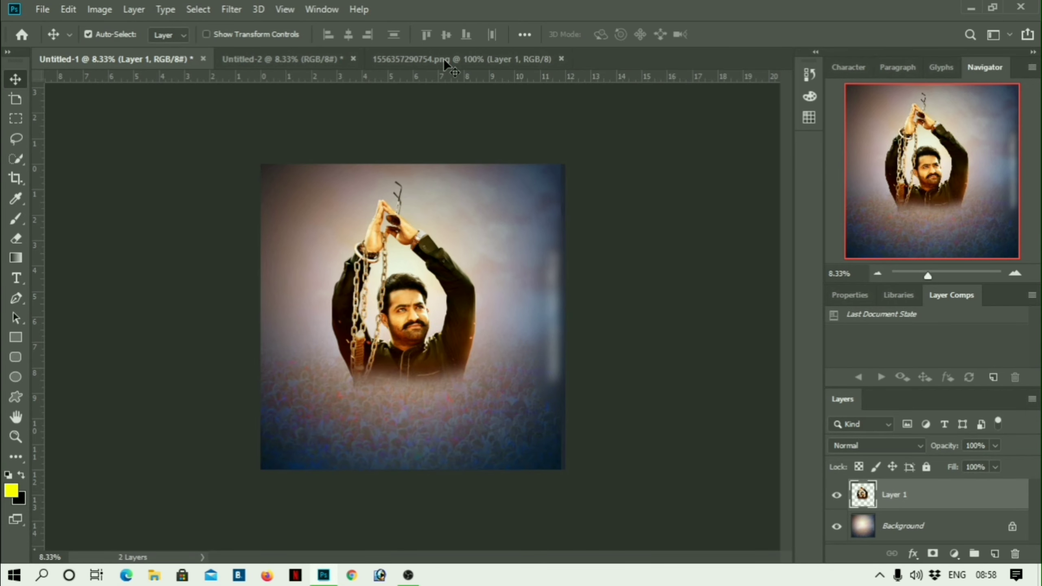
pyautogui.moveTo(445, 58); pyautogui.dragTo(472, 171)
pyautogui.moveTo(382, 304); pyautogui.dragTo(593, 350)
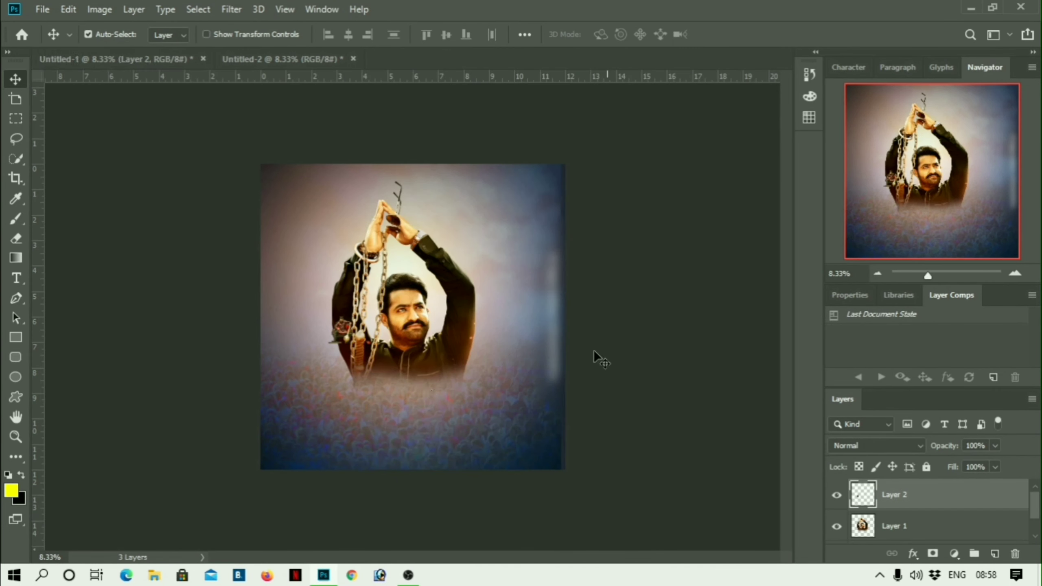
# - Scale the throne figure to fit, then place it at bottom centre below the chained man
pyautogui.hotkey('ctrl', 't')
pyautogui.moveTo(353, 431); pyautogui.dragTo(362, 433)
pyautogui.press('Return')
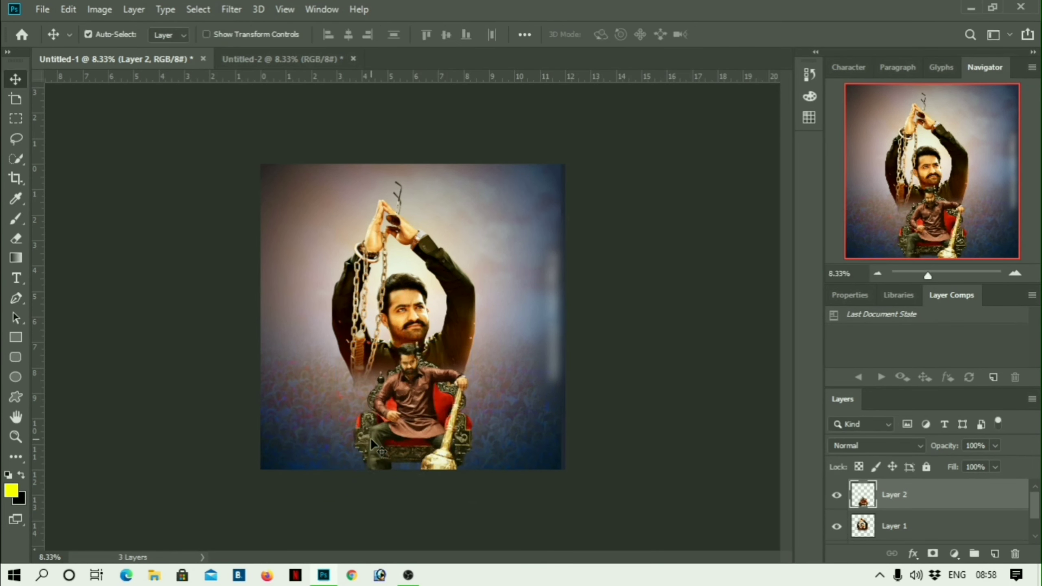
pyautogui.scroll(1, 362, 433)
pyautogui.moveTo(369, 394); pyautogui.dragTo(368, 353)
pyautogui.hotkey('ctrl', '-')
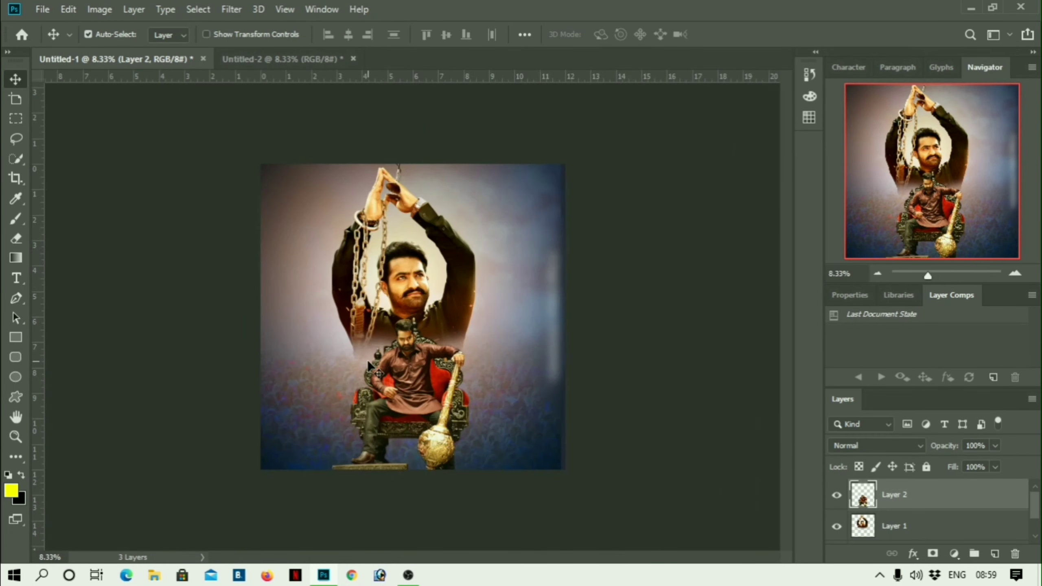
pyautogui.hotkey('ctrl', 'o')
pyautogui.scroll(-5, 435, 458)
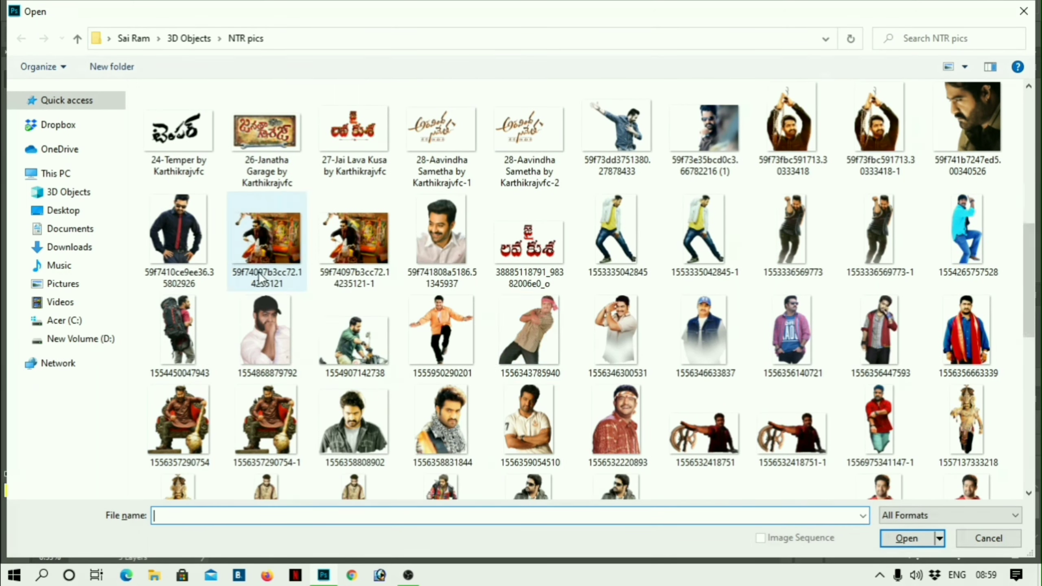
# - Add the red-jacket figure beside the throne figure
pyautogui.doubleClick(868, 288)
pyautogui.moveTo(275, 201); pyautogui.dragTo(258, 395)
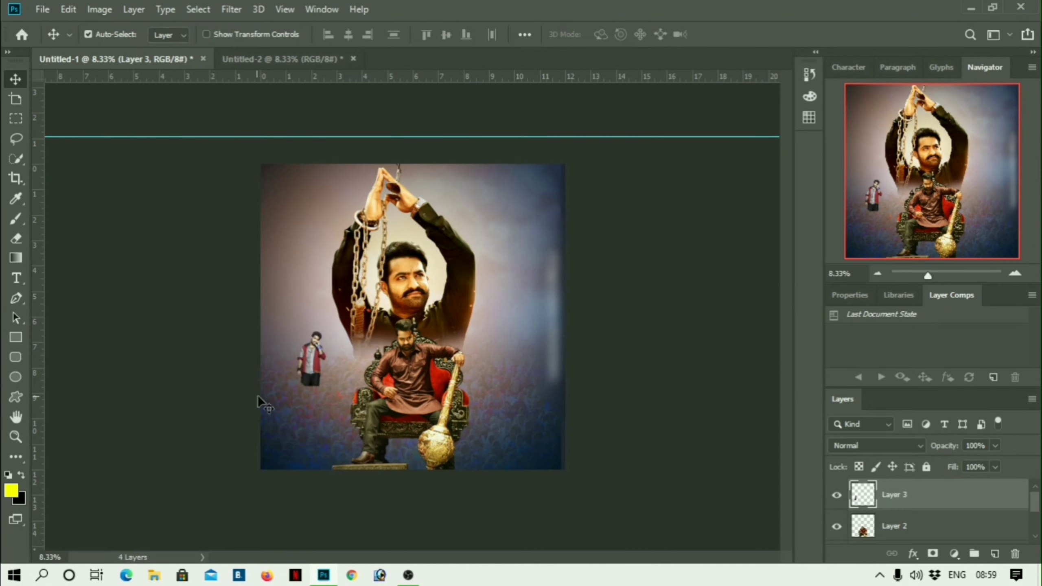
pyautogui.press('Return')
pyautogui.scroll(-1, 992, 505)
pyautogui.moveTo(333, 427)
pyautogui.mouseDown()
pyautogui.moveTo(306, 434)
pyautogui.moveTo(363, 362)
pyautogui.mouseUp()
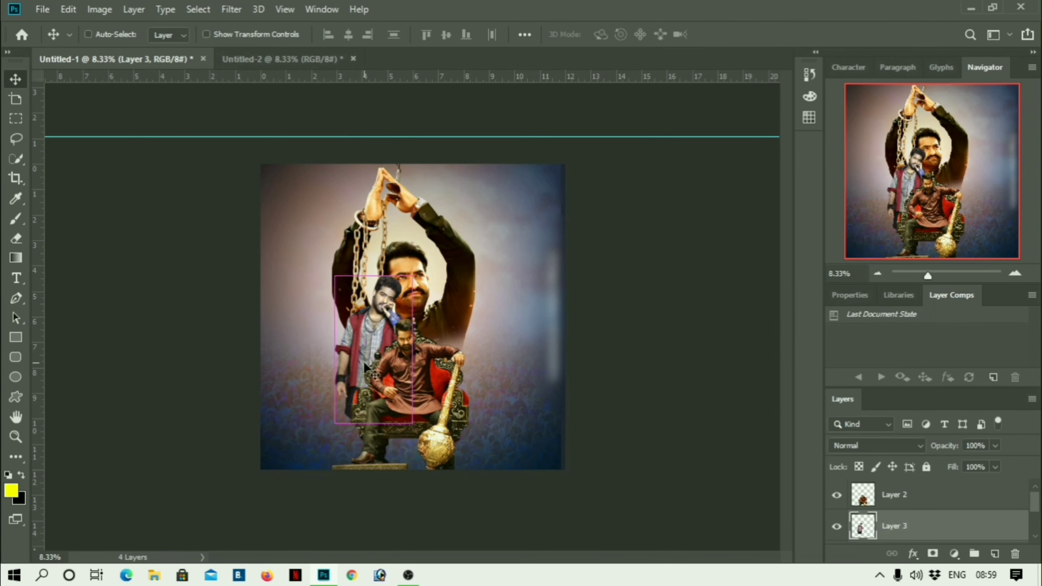
# - Add the orange-shirt figure, stacked beneath the red-jacket figure's layer
pyautogui.hotkey('ctrl', 'o')
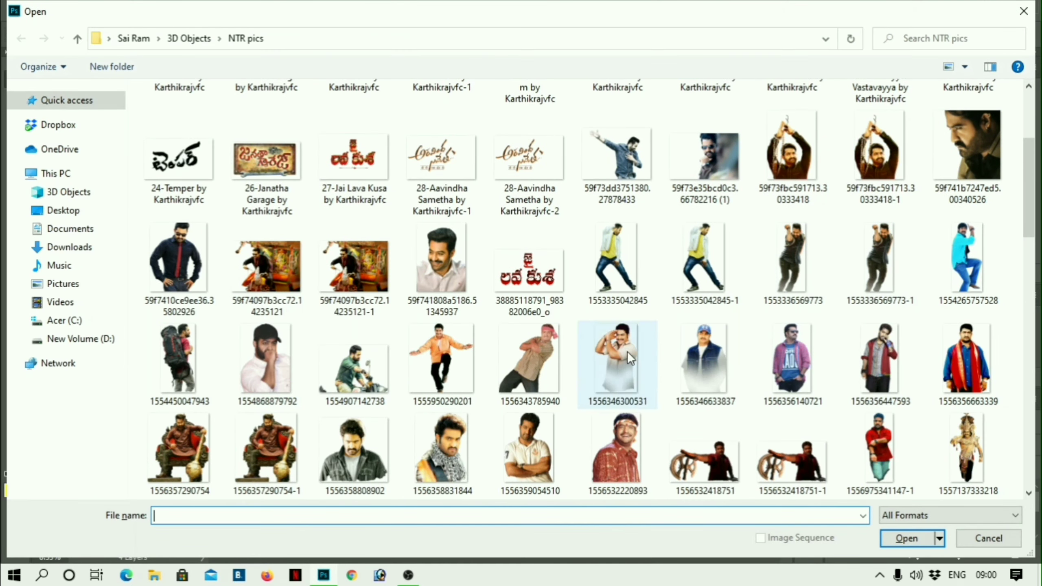
pyautogui.doubleClick(441, 361)
pyautogui.moveTo(554, 329); pyautogui.dragTo(329, 353)
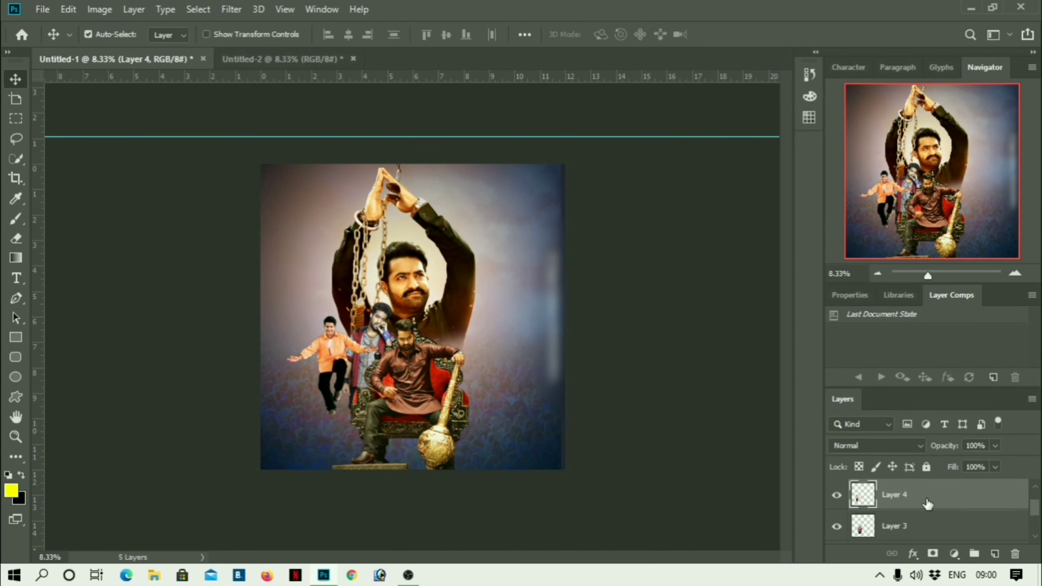
pyautogui.moveTo(897, 517); pyautogui.dragTo(895, 538)
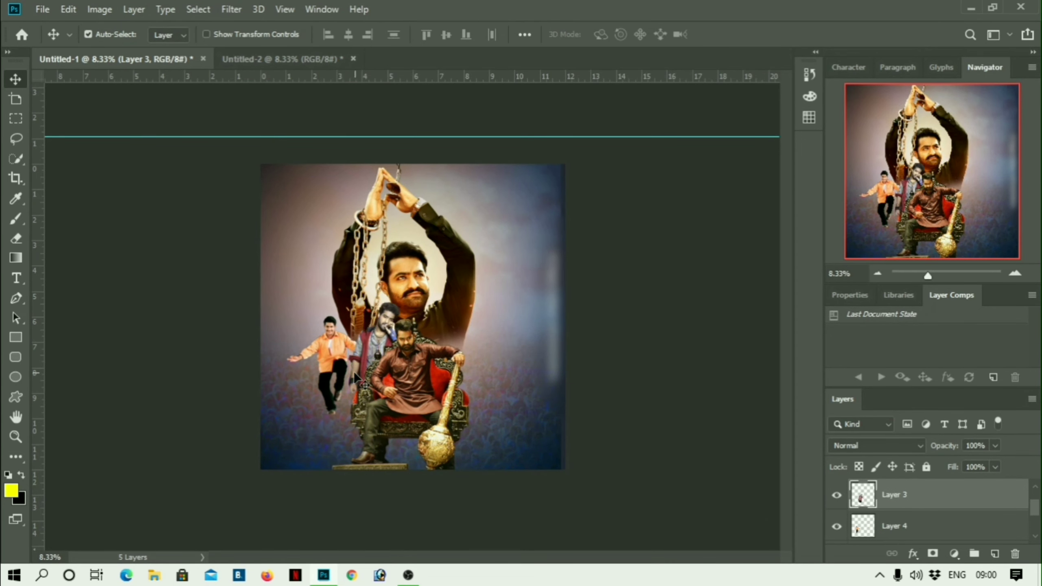
pyautogui.moveTo(328, 341); pyautogui.dragTo(355, 325)
# - Add the red-headband figure and the saluting white-shirt figure right of the throne
pyautogui.hotkey('ctrl', 'o')
pyautogui.doubleClick(547, 374)
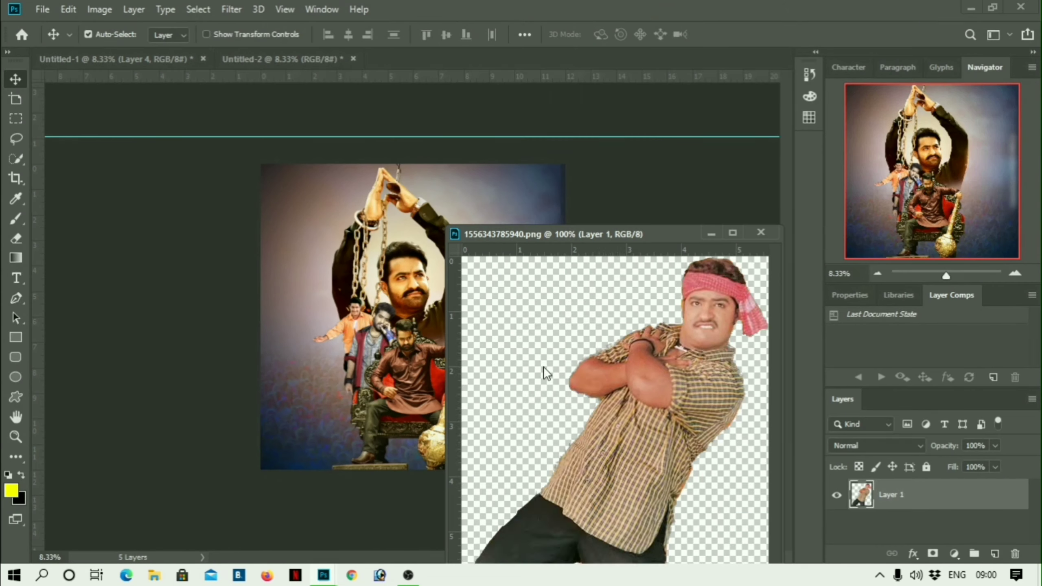
pyautogui.click(761, 233)
pyautogui.hotkey('ctrl', 'o')
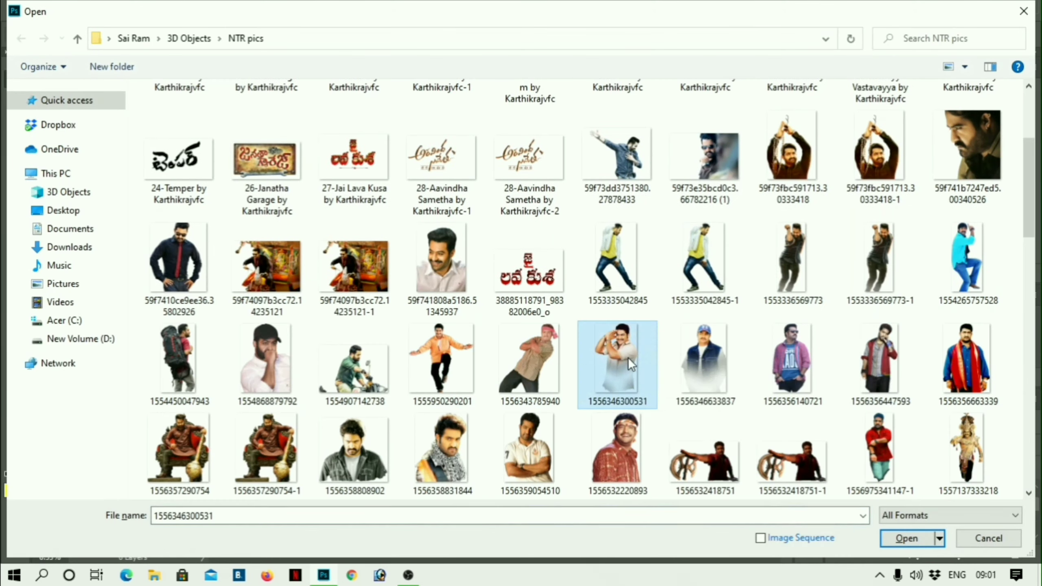
pyautogui.doubleClick(629, 358)
pyautogui.moveTo(604, 396); pyautogui.dragTo(489, 304)
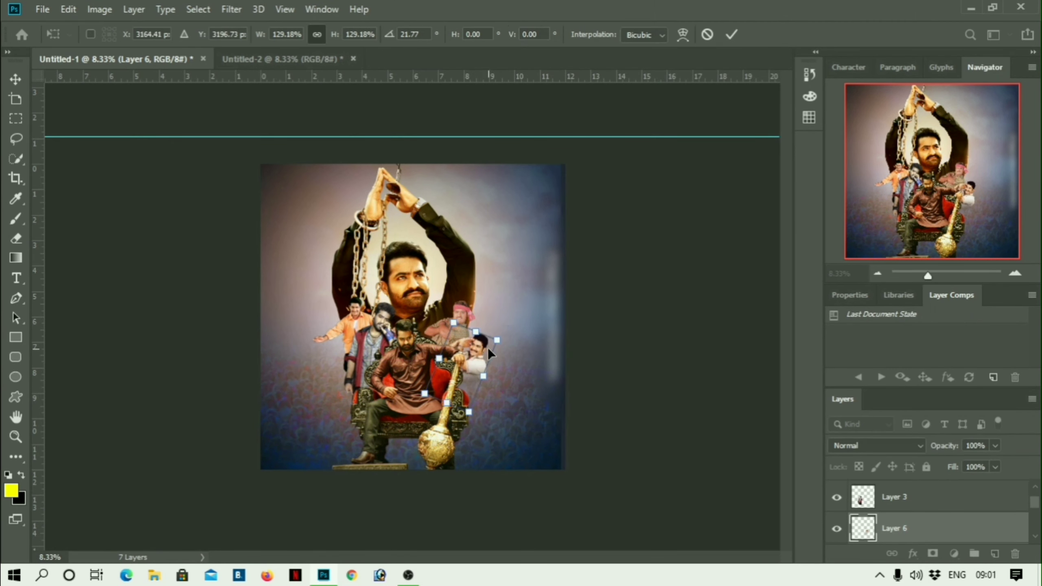
pyautogui.hotkey('ctrl', '+')
pyautogui.hotkey('ctrl', 'o')
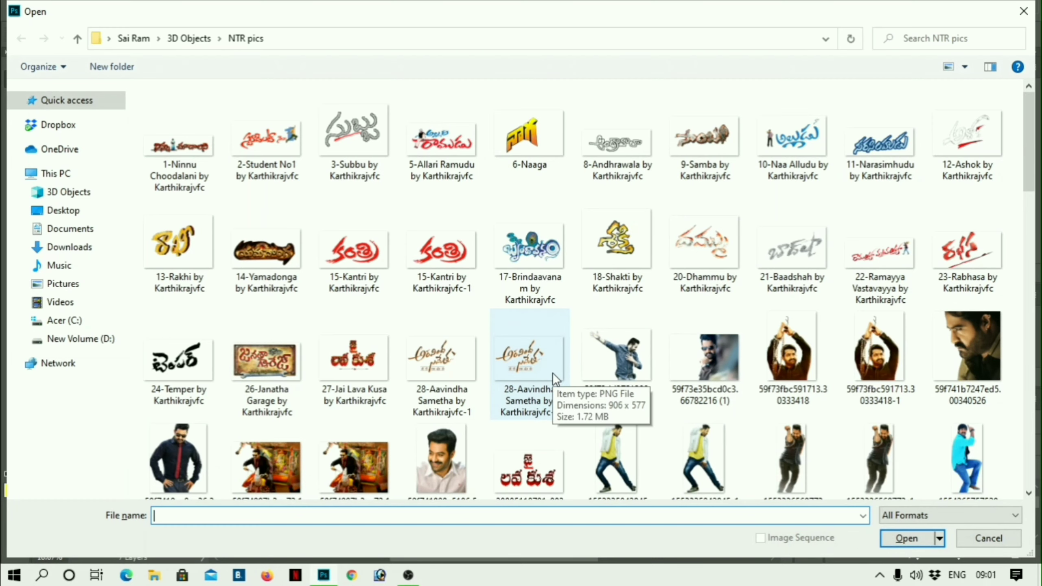
# - Bring the red-scarf figure photo into Untitled-1
pyautogui.scroll(-5, 552, 373)
pyautogui.scroll(10, 579, 289)
pyautogui.doubleClick(815, 291)
pyautogui.moveTo(395, 59); pyautogui.dragTo(451, 136)
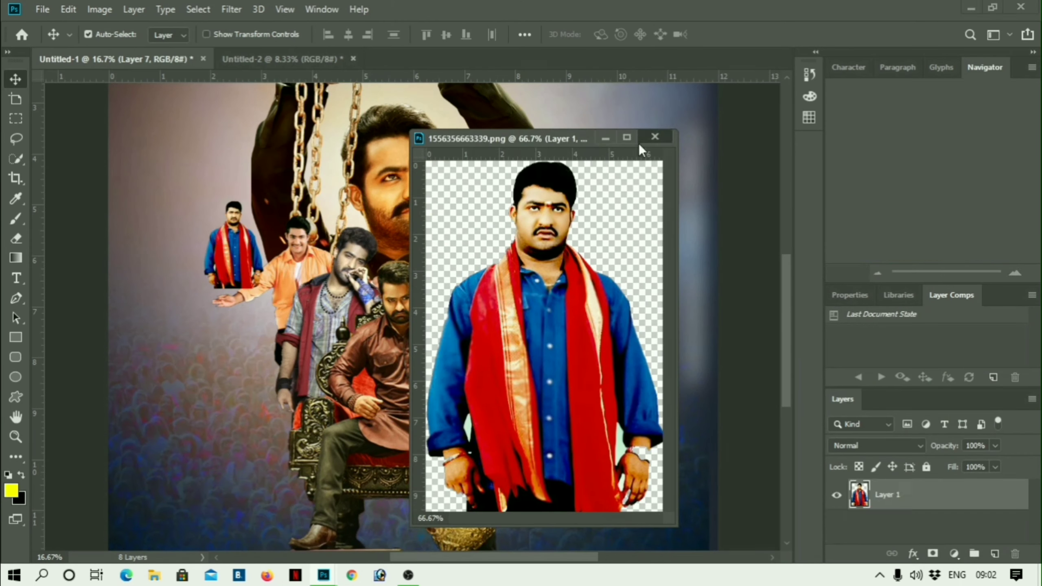
pyautogui.click(657, 135)
pyautogui.moveTo(542, 320)
pyautogui.mouseDown()
pyautogui.moveTo(221, 238)
pyautogui.moveTo(278, 321)
pyautogui.mouseUp()
# - Enlarge the red-scarf figure at the left and erase its bottom into the crowd
pyautogui.hotkey('ctrl', 't')
pyautogui.moveTo(258, 366)
pyautogui.mouseDown()
pyautogui.moveTo(209, 431)
pyautogui.moveTo(250, 427)
pyautogui.mouseUp()
pyautogui.press('Return')
pyautogui.press('e')
pyautogui.rightClick(246, 314)
pyautogui.click(246, 438)
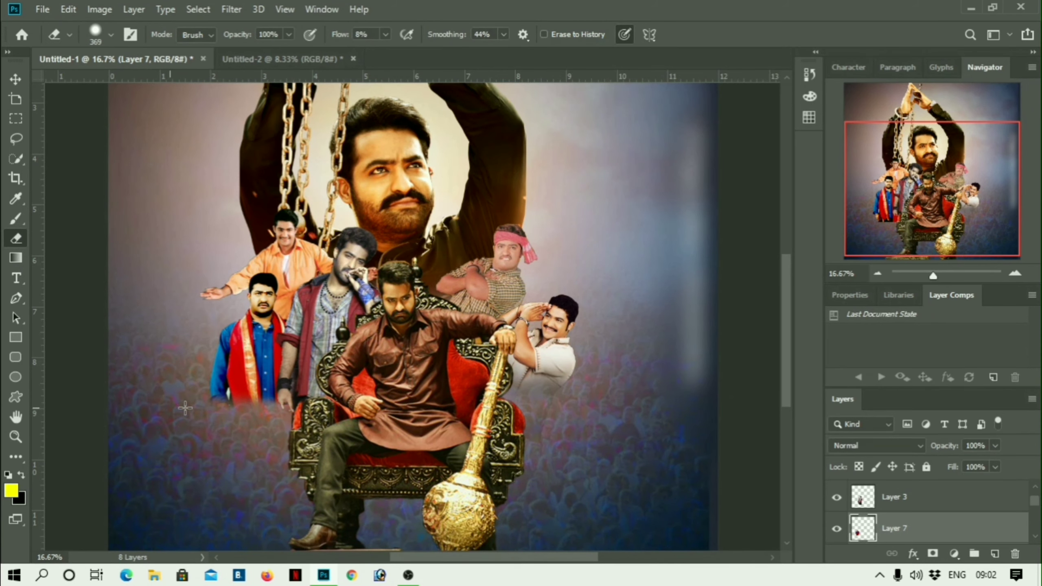
# - Add the blue-cap figure, enlarged below the red-scarf man
pyautogui.hotkey('ctrl', 'o')
pyautogui.scroll(-5, 569, 392)
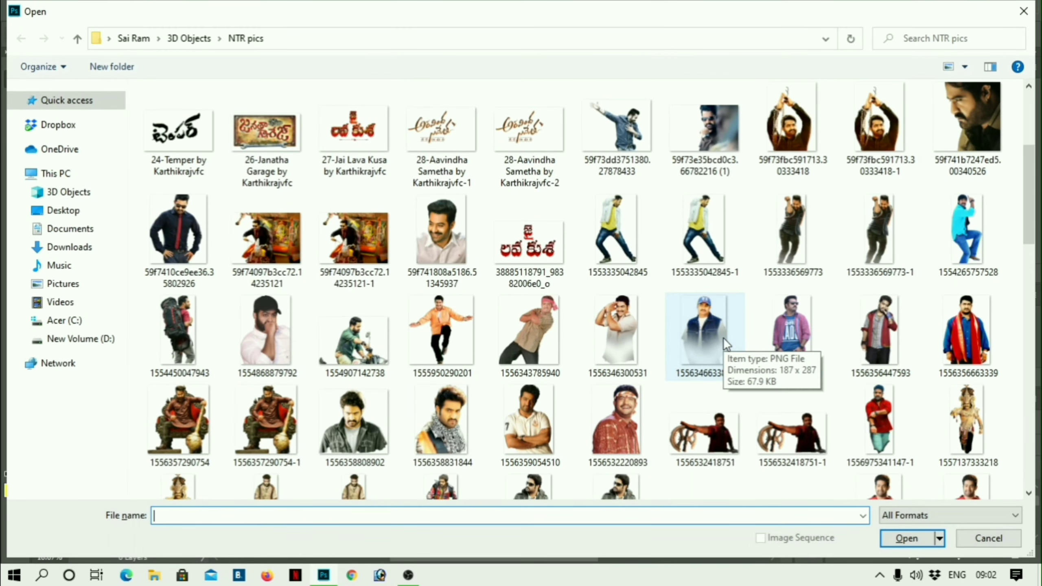
pyautogui.doubleClick(723, 337)
pyautogui.moveTo(139, 72); pyautogui.dragTo(497, 373)
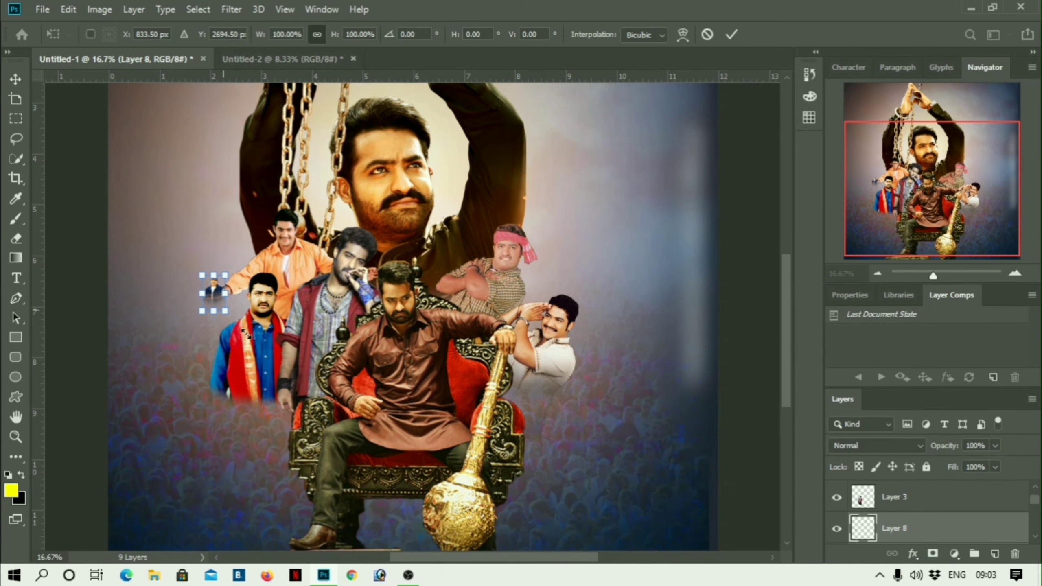
pyautogui.moveTo(305, 399); pyautogui.dragTo(343, 459)
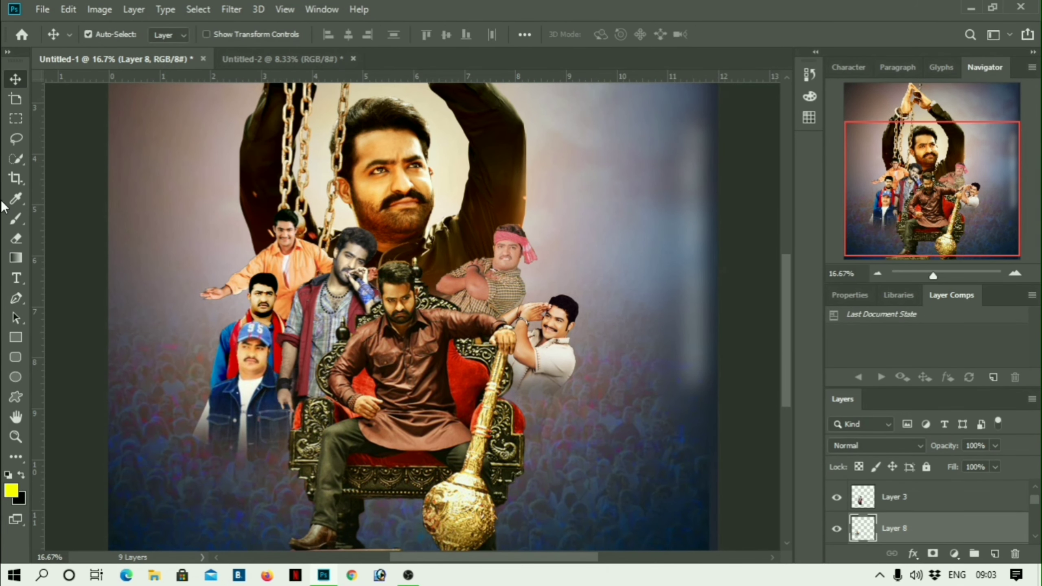
pyautogui.hotkey('ctrl', 'o')
# - Add the curly-haired denim-jacket figure, scaled up at the lower left
pyautogui.doubleClick(354, 181)
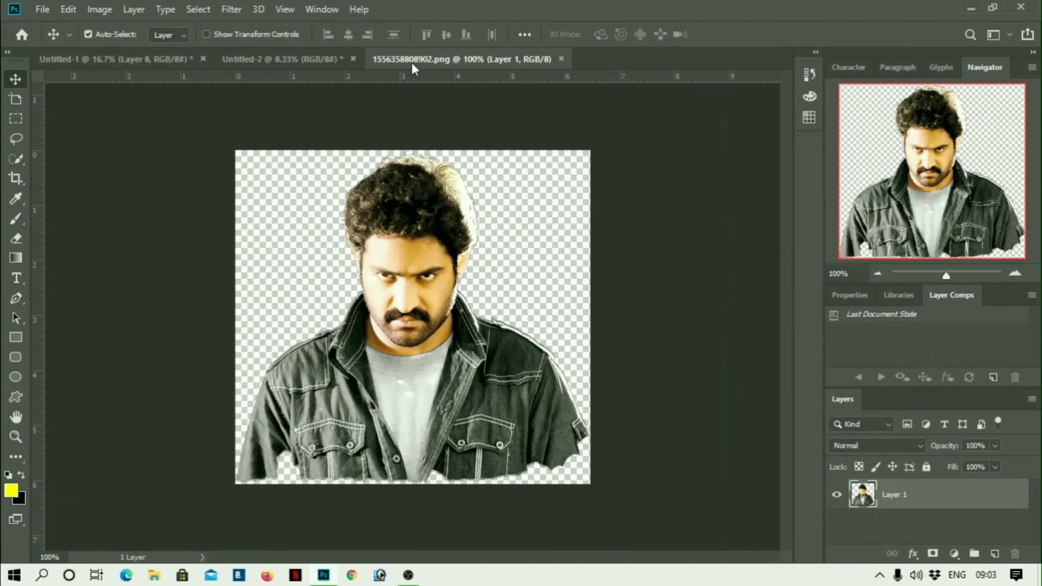
pyautogui.moveTo(412, 62); pyautogui.dragTo(616, 287)
pyautogui.moveTo(616, 370); pyautogui.dragTo(221, 390)
pyautogui.hotkey('ctrl', 't')
pyautogui.moveTo(255, 431)
pyautogui.mouseDown()
pyautogui.moveTo(317, 474)
pyautogui.moveTo(174, 382)
pyautogui.mouseUp()
pyautogui.press('Return')
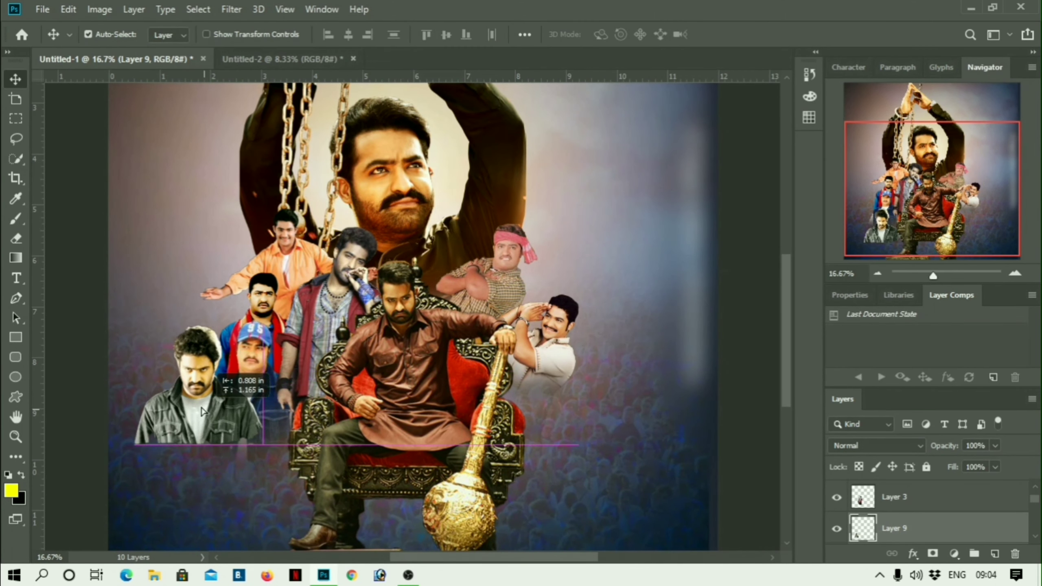
pyautogui.moveTo(894, 495); pyautogui.dragTo(932, 534)
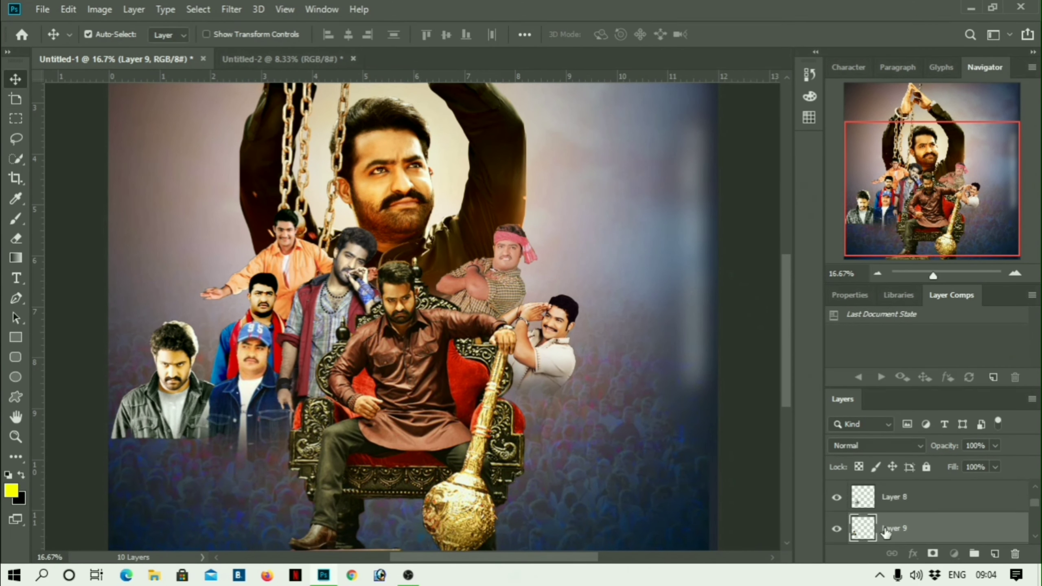
pyautogui.moveTo(190, 325); pyautogui.dragTo(190, 331)
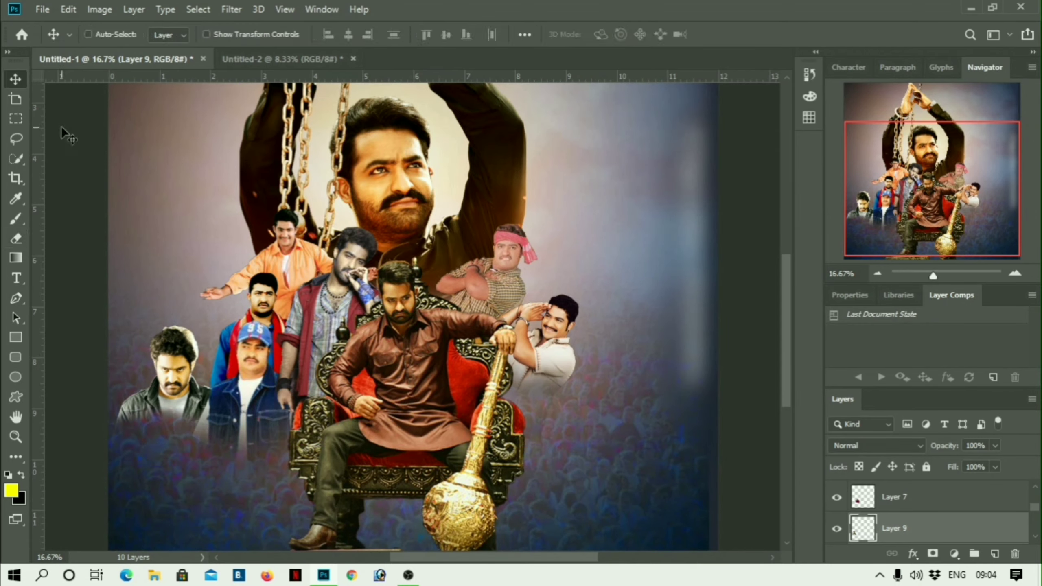
# - Add the scarf-wearing man at the left edge behind the jacket man
pyautogui.hotkey('ctrl', 'o')
pyautogui.doubleClick(441, 283)
pyautogui.moveTo(451, 59); pyautogui.dragTo(533, 239)
pyautogui.moveTo(616, 369)
pyautogui.mouseDown()
pyautogui.moveTo(136, 250)
pyautogui.moveTo(165, 321)
pyautogui.moveTo(223, 400)
pyautogui.mouseUp()
pyautogui.click(775, 238)
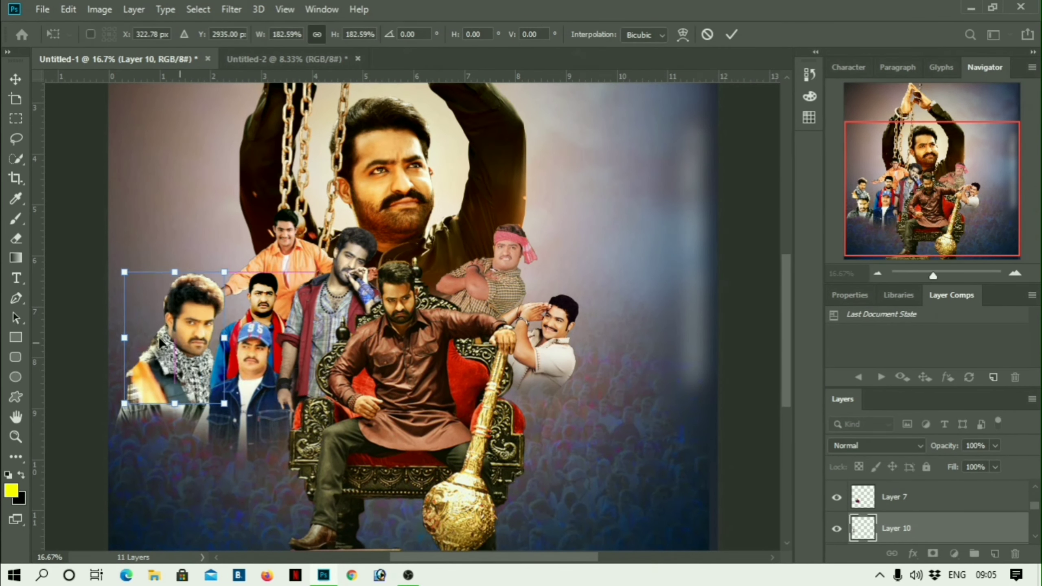
pyautogui.press('Return')
pyautogui.scroll(-1, 902, 509)
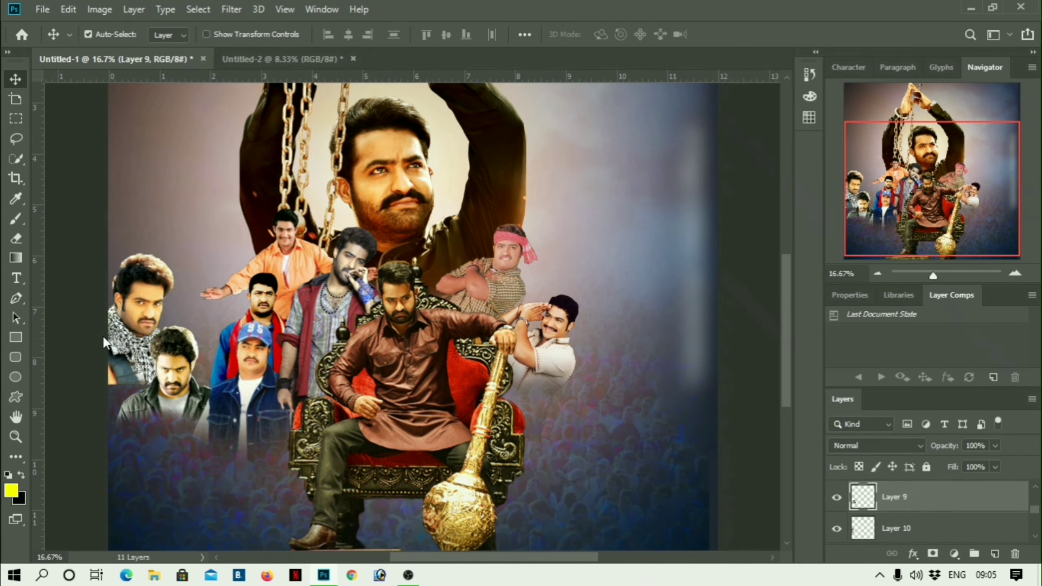
pyautogui.moveTo(148, 310)
pyautogui.mouseDown()
pyautogui.moveTo(177, 322)
pyautogui.moveTo(217, 315)
pyautogui.mouseUp()
# - Add the white T-shirt man from 1556359054510.png, tilted behind the headband man
pyautogui.press('v')
pyautogui.hotkey('ctrl', 'o')
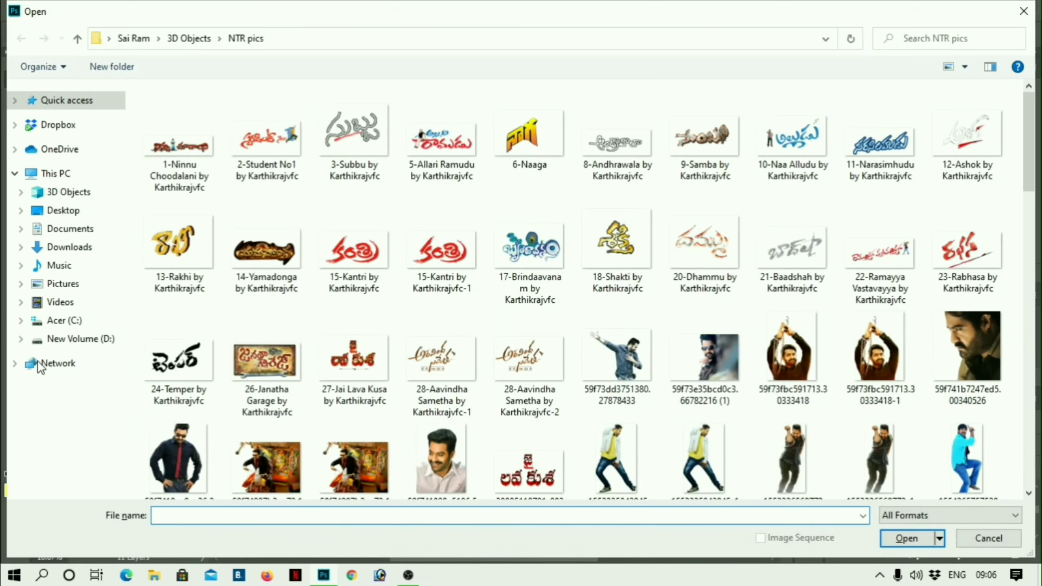
pyautogui.scroll(-5, 533, 288)
pyautogui.doubleClick(606, 140)
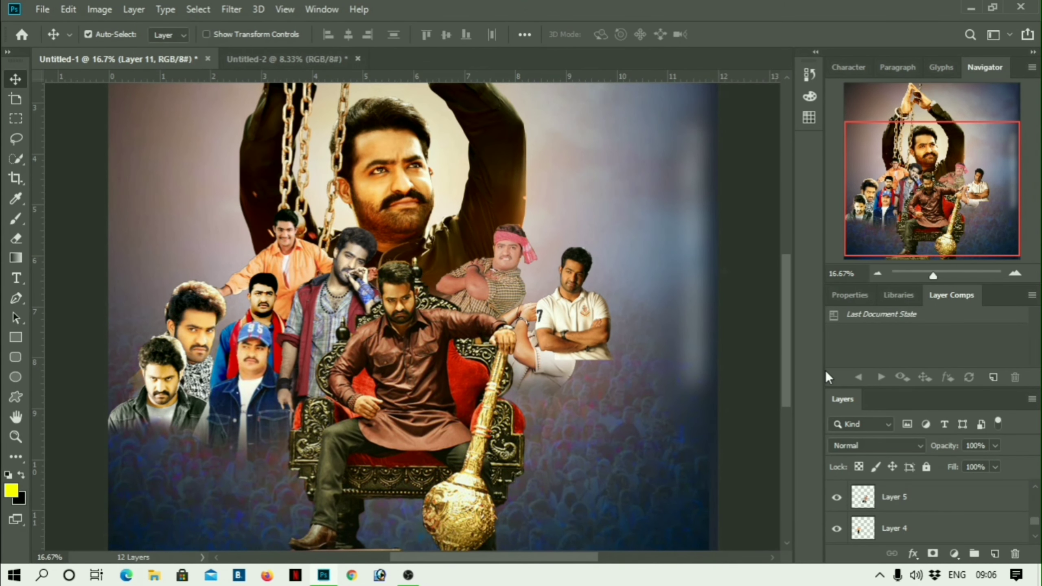
pyautogui.moveTo(825, 376); pyautogui.dragTo(840, 377)
pyautogui.moveTo(918, 389); pyautogui.dragTo(919, 292)
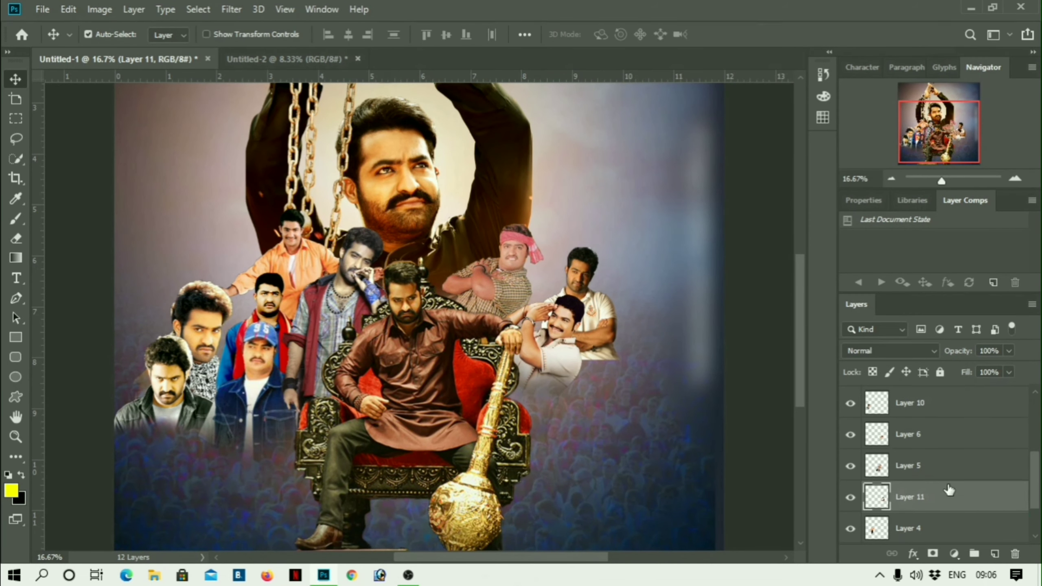
pyautogui.press('Return')
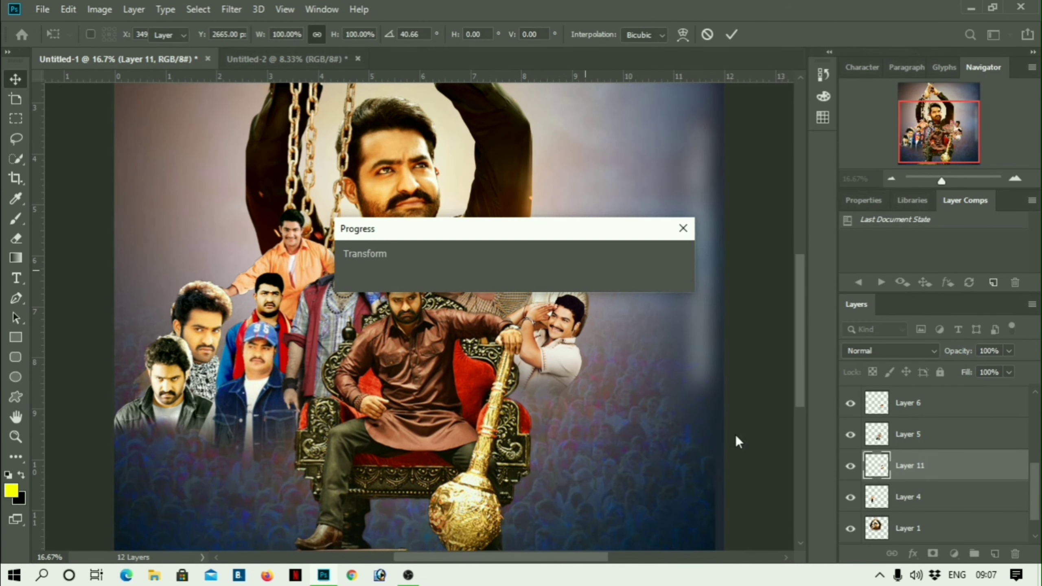
pyautogui.scroll(3, 915, 456)
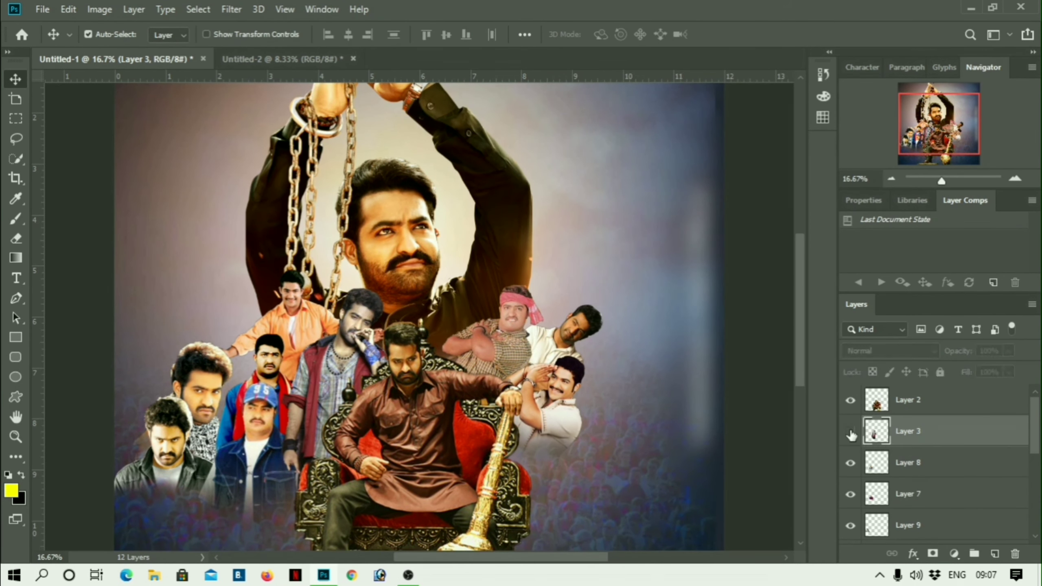
pyautogui.hotkey('ctrl', 'o')
# - Add the red-sweater man at lower left and fade his edges with the Eraser
pyautogui.scroll(-5, 787, 430)
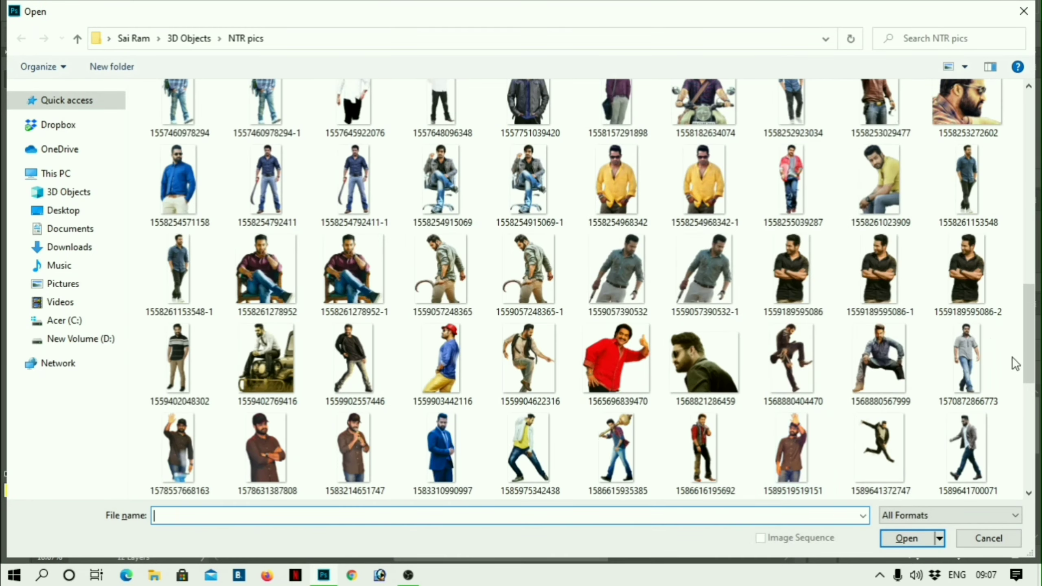
pyautogui.scroll(-5, 880, 138)
pyautogui.doubleClick(889, 232)
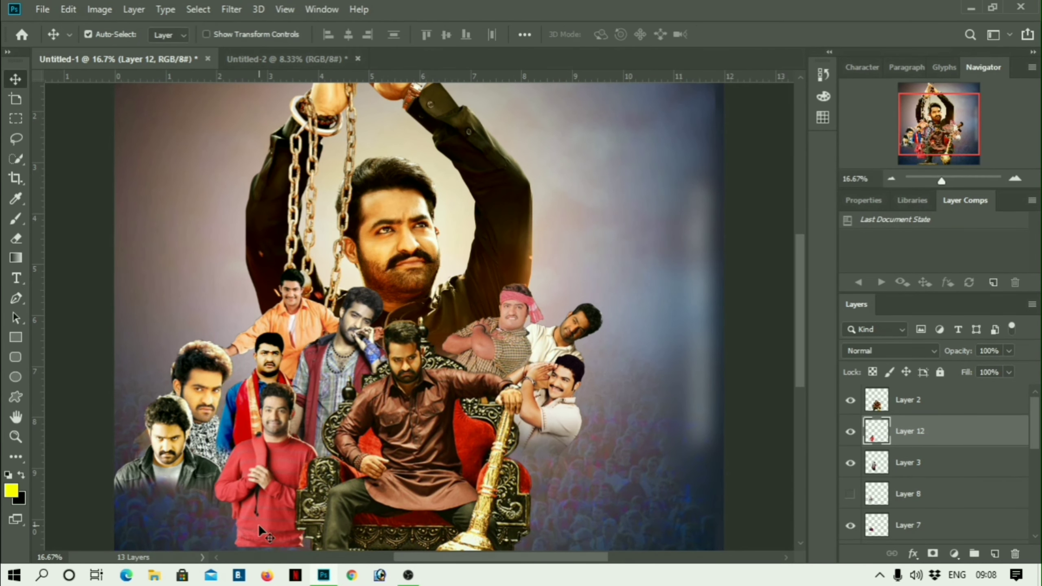
pyautogui.hotkey('ctrl', '-')
pyautogui.press('e')
pyautogui.hotkey('ctrl', '+')
pyautogui.hotkey('ctrl', '+')
pyautogui.hotkey('ctrl', '+')
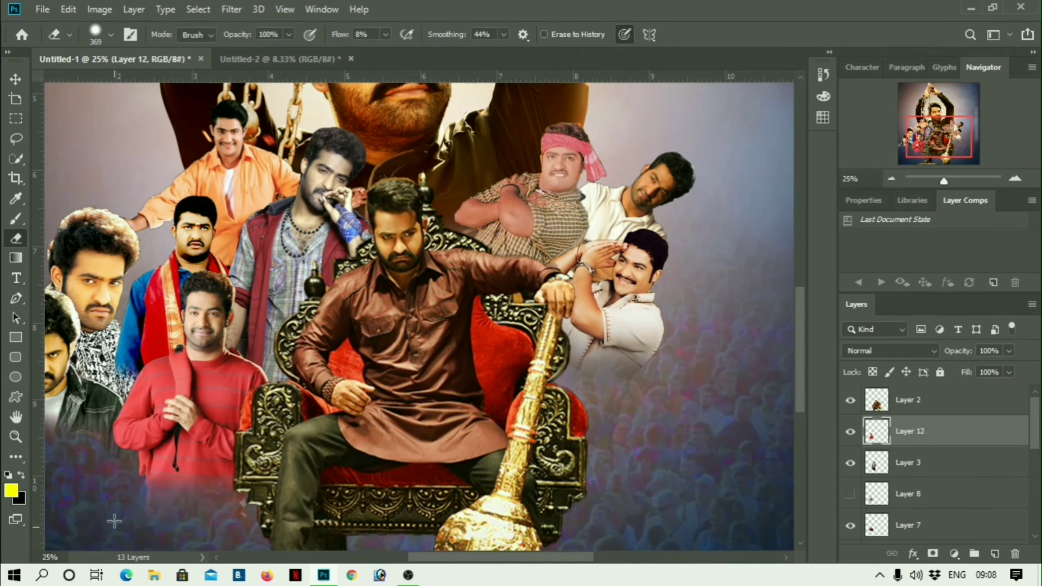
pyautogui.press('v')
# - Add the reclining sunglasses man, rotated 58.67°, just right of the throne
pyautogui.hotkey('ctrl', 'o')
pyautogui.scroll(3, 409, 225)
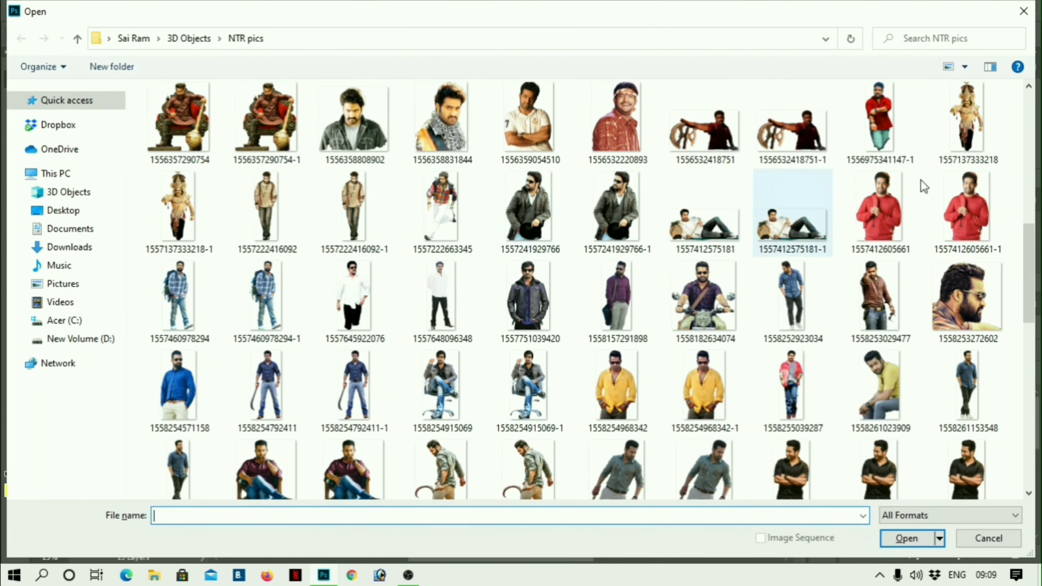
pyautogui.doubleClick(922, 182)
pyautogui.moveTo(410, 60); pyautogui.dragTo(718, 369)
pyautogui.moveTo(616, 472); pyautogui.dragTo(628, 378)
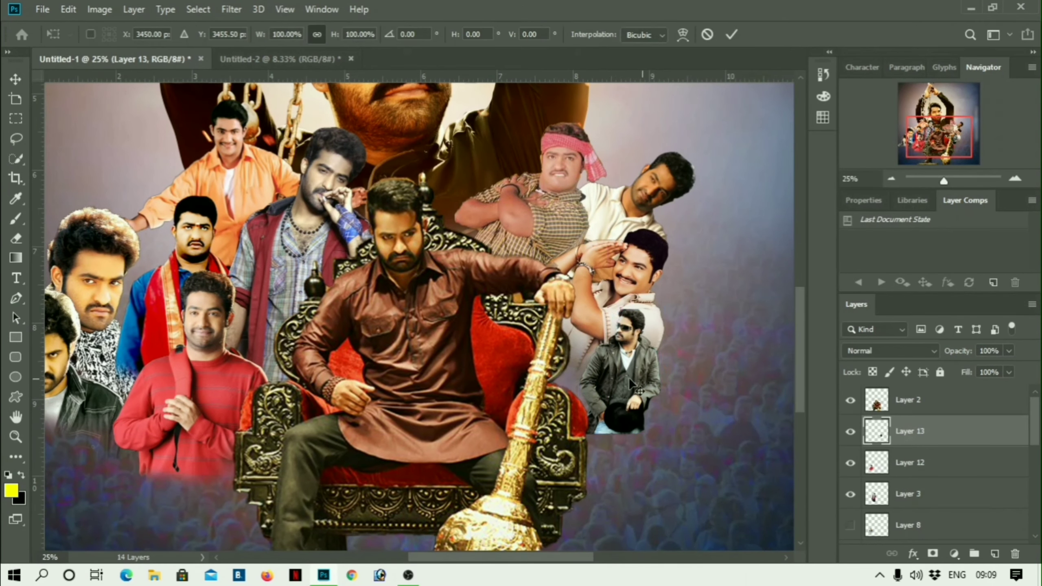
pyautogui.hotkey('ctrl', 't')
pyautogui.moveTo(679, 446); pyautogui.dragTo(591, 450)
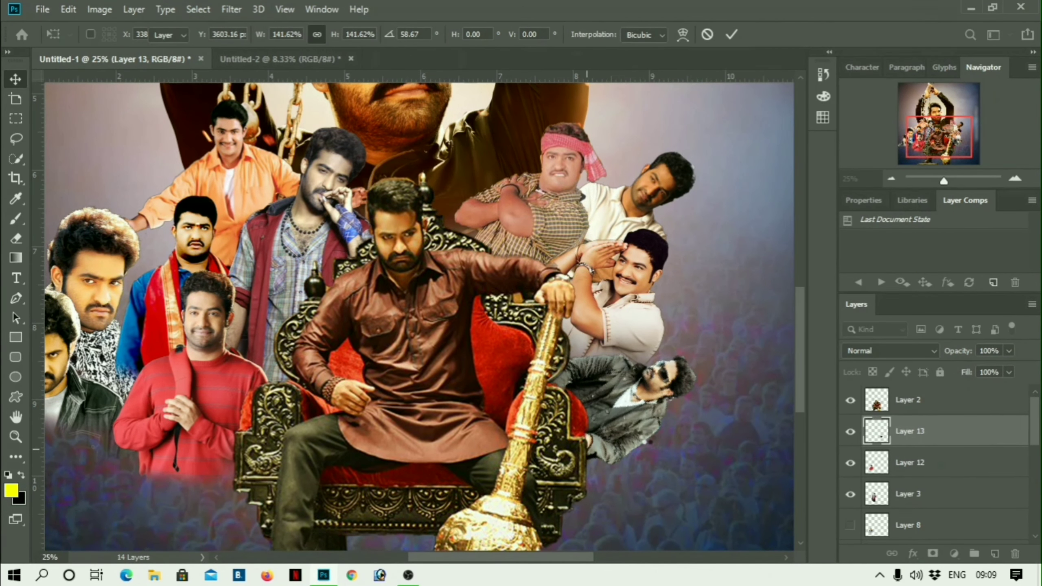
pyautogui.press('Return')
# - Copy the standing jacket man into the collage and enlarge him
pyautogui.hotkey('ctrl', 'o')
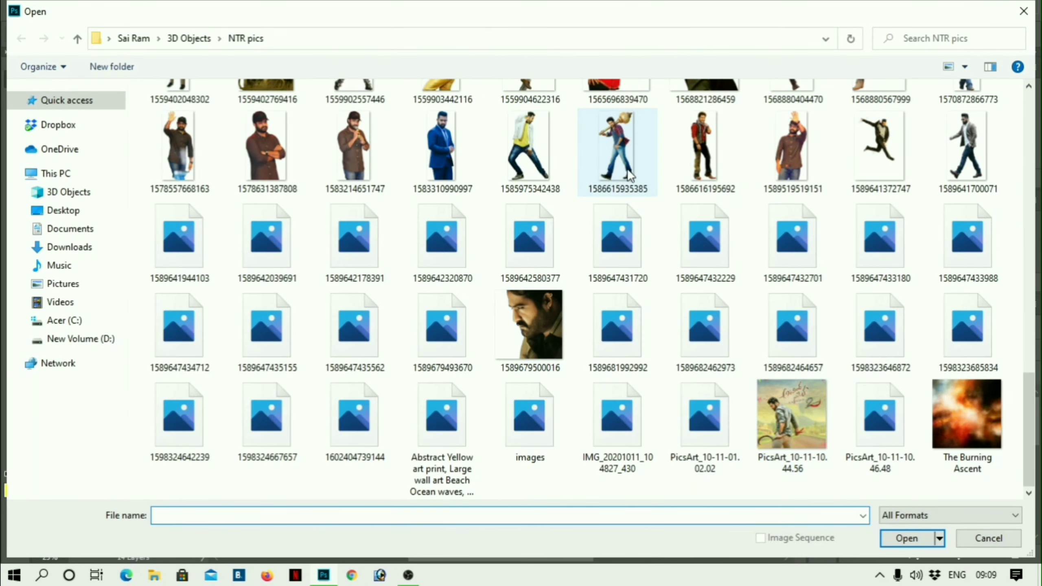
pyautogui.scroll(5, 616, 205)
pyautogui.doubleClick(529, 311)
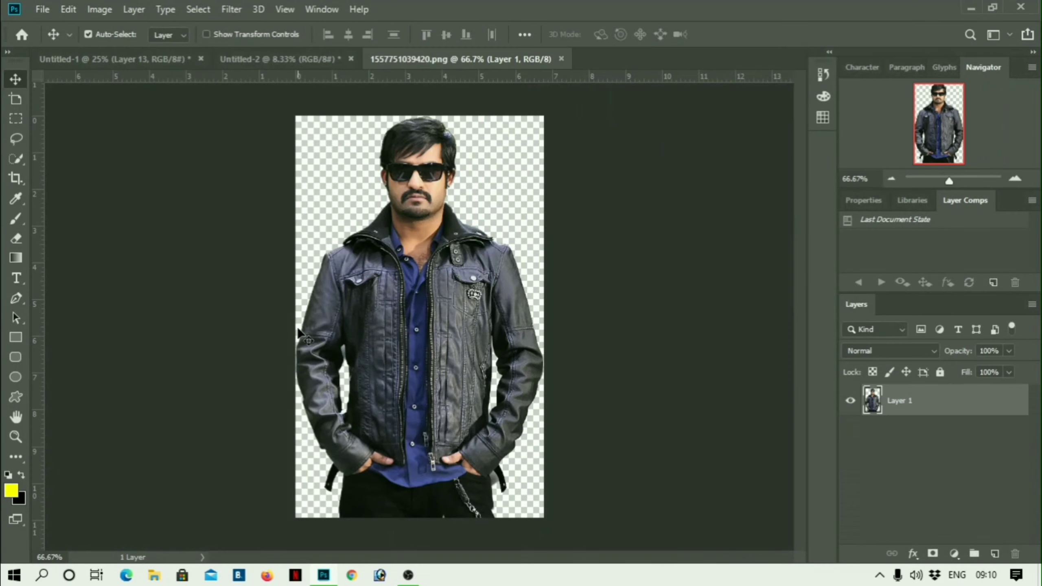
pyautogui.moveTo(460, 59); pyautogui.dragTo(513, 258)
pyautogui.moveTo(615, 410); pyautogui.dragTo(677, 205)
pyautogui.click(779, 261)
pyautogui.click(910, 528)
pyautogui.hotkey('ctrl', 't')
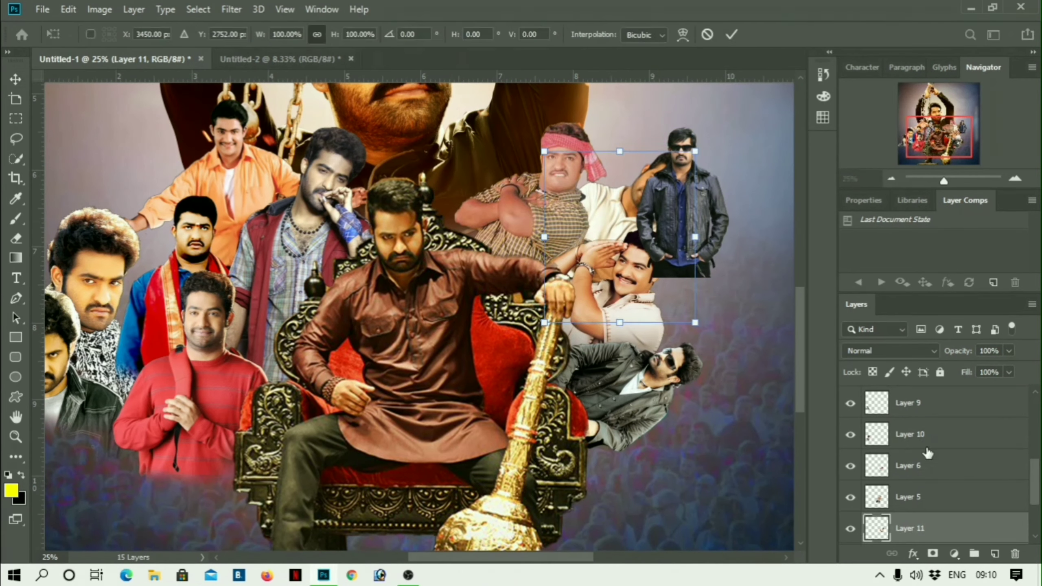
pyautogui.press('Return')
# - Move the jacket man top right, lowering his layer behind the other figures
pyautogui.hotkey('ctrl', 't')
pyautogui.moveTo(695, 323); pyautogui.dragTo(767, 375)
pyautogui.press('Return')
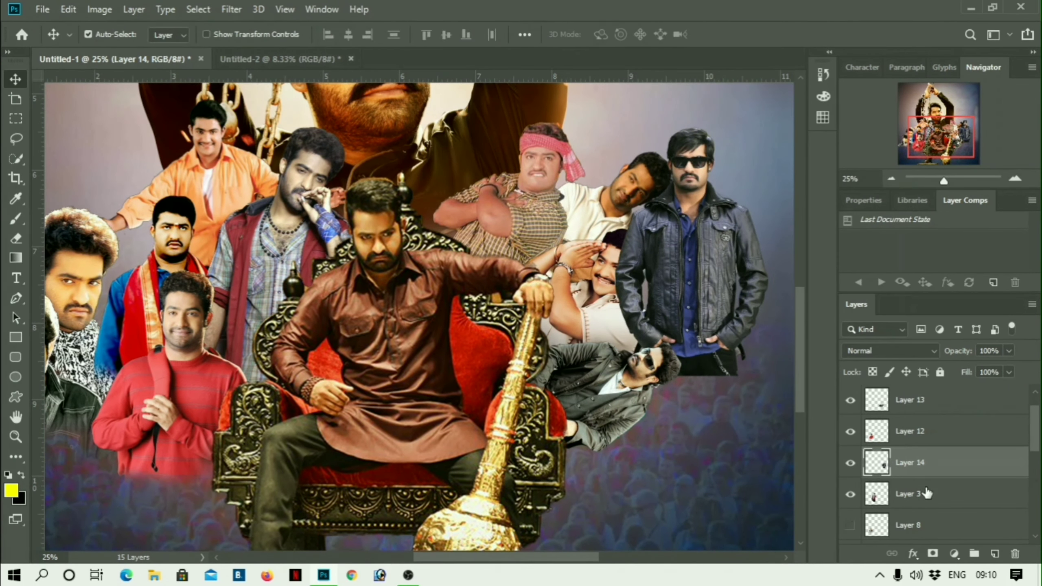
pyautogui.moveTo(927, 493); pyautogui.dragTo(920, 484)
pyautogui.moveTo(688, 319); pyautogui.dragTo(601, 240)
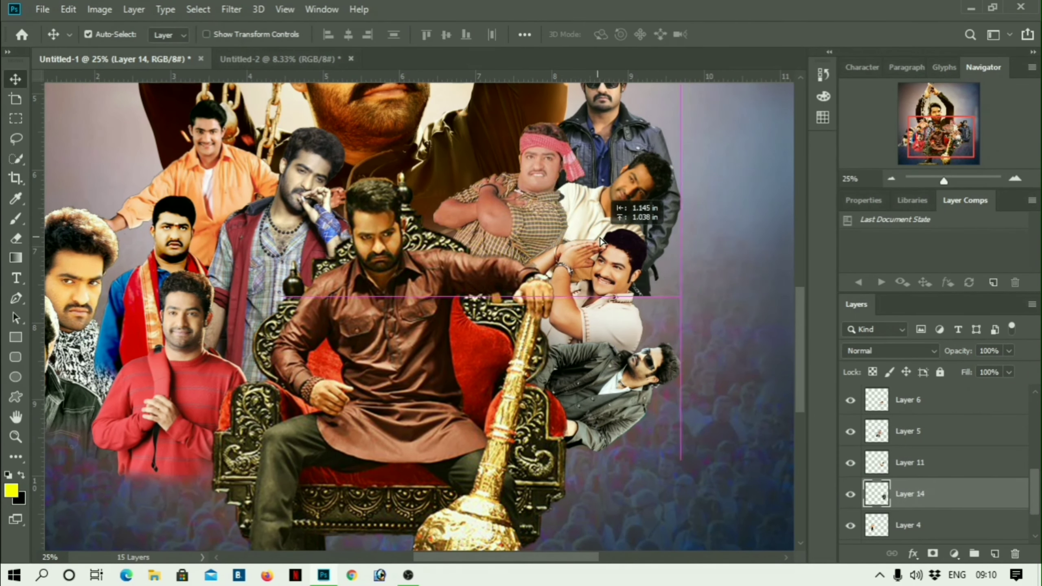
pyautogui.hotkey('ctrl', '-')
pyautogui.moveTo(550, 169); pyautogui.dragTo(550, 170)
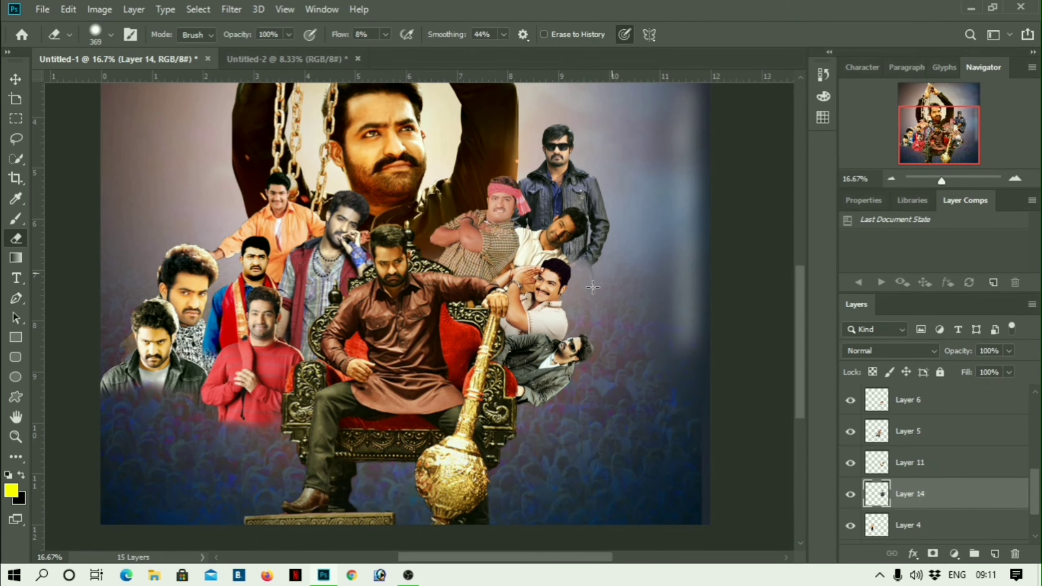
# - Add the white-shirt man to the collage right of centre
pyautogui.press('v')
pyautogui.hotkey('ctrl', 'o')
pyautogui.scroll(-10, 575, 288)
pyautogui.doubleClick(931, 255)
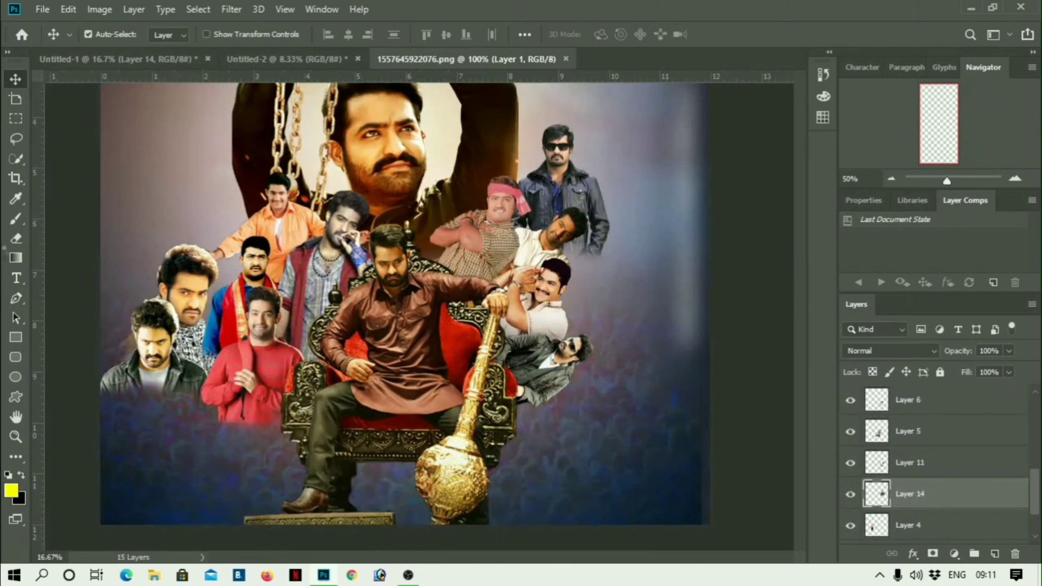
pyautogui.moveTo(583, 262); pyautogui.dragTo(582, 263)
pyautogui.click(697, 286)
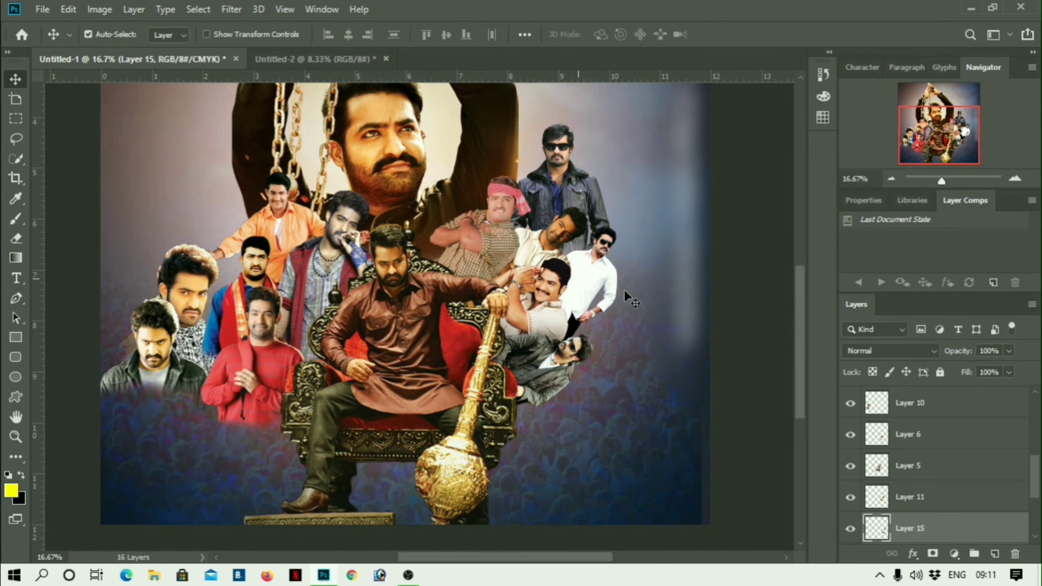
# - Add the purple-shirt man at the collage's top right
pyautogui.hotkey('ctrl', 'o')
pyautogui.scroll(-5, 788, 394)
pyautogui.scroll(-5, 776, 250)
pyautogui.doubleClick(616, 304)
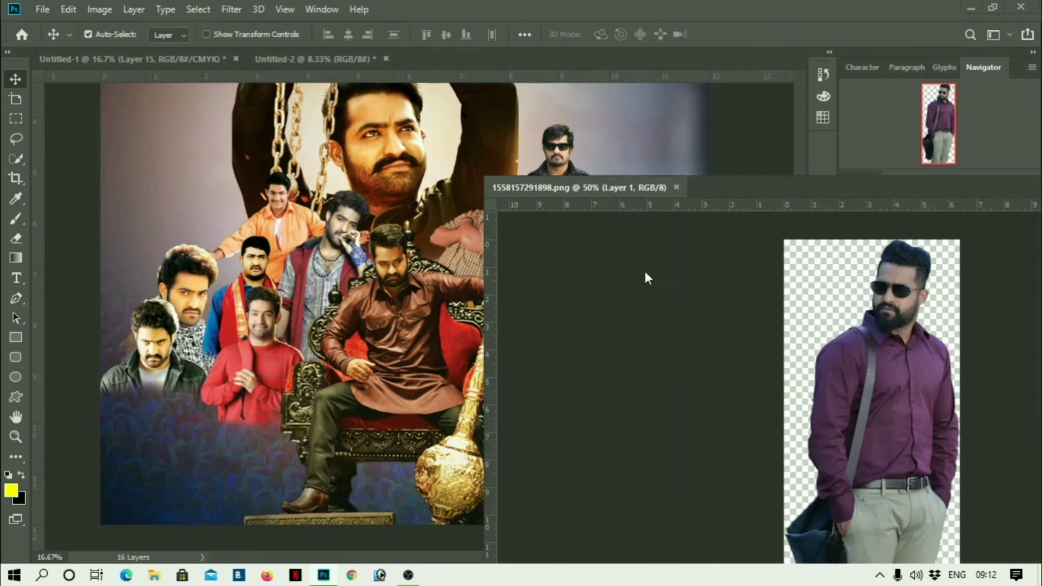
pyautogui.moveTo(645, 279); pyautogui.dragTo(656, 251)
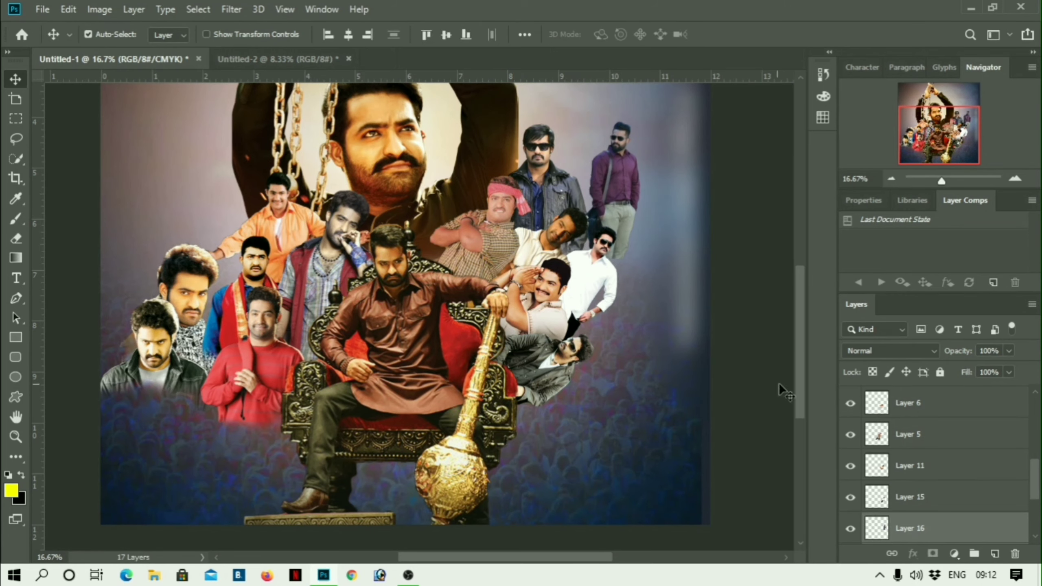
# - Add the blue-shirt man, enlarged and positioned beside the group
pyautogui.hotkey('ctrl', 'o')
pyautogui.doubleClick(263, 233)
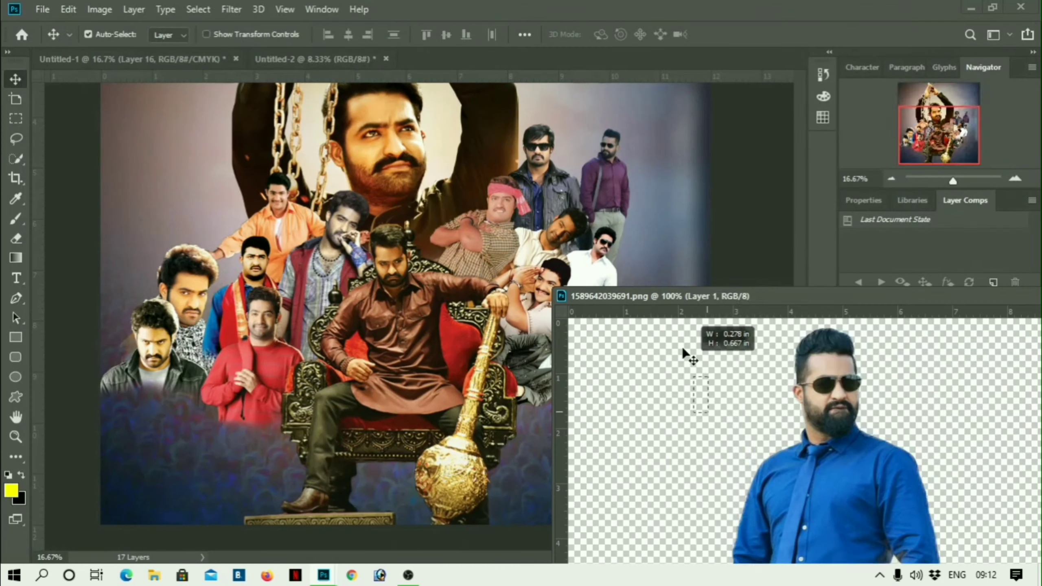
pyautogui.moveTo(682, 349); pyautogui.dragTo(693, 279)
pyautogui.moveTo(615, 316); pyautogui.dragTo(75, 405)
pyautogui.hotkey('ctrl', 'w')
pyautogui.hotkey('ctrl', 't')
pyautogui.moveTo(712, 314); pyautogui.dragTo(776, 439)
pyautogui.moveTo(755, 395); pyautogui.dragTo(646, 388)
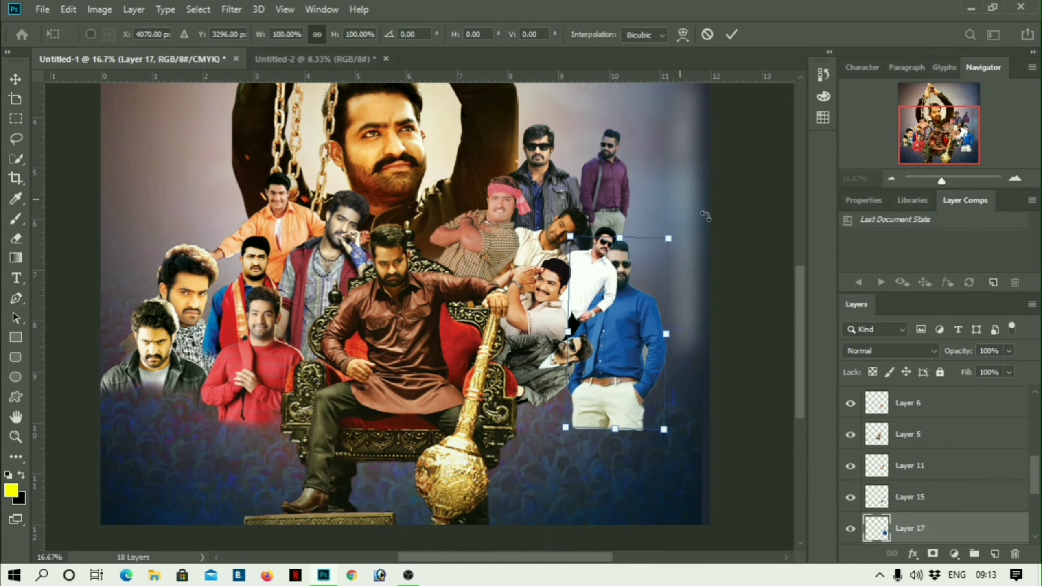
pyautogui.press('Return')
# - Add the gun-pointing figure at the upper left
pyautogui.hotkey('ctrl', 'o')
pyautogui.scroll(-10, 690, 444)
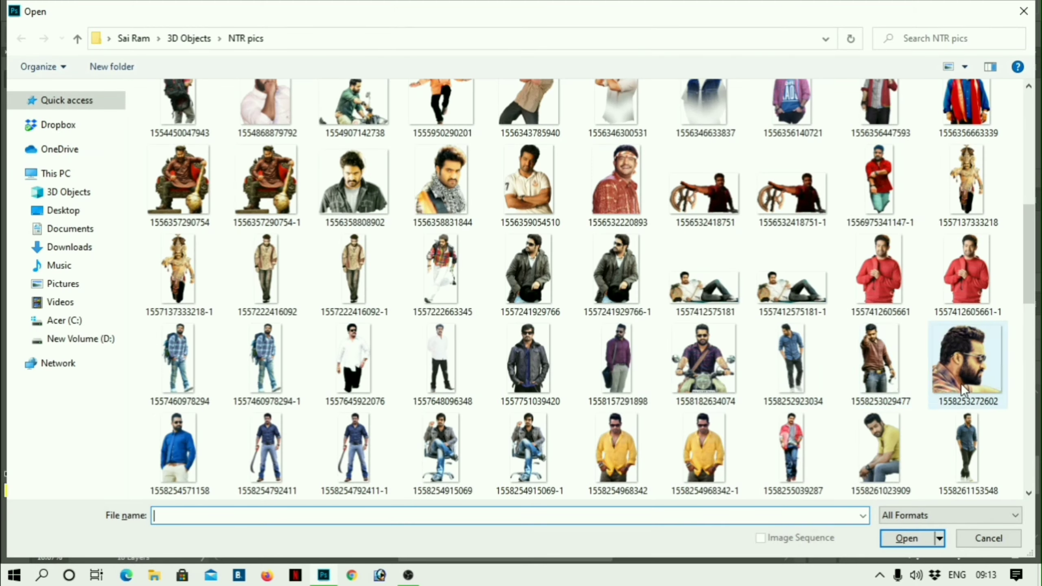
pyautogui.doubleClick(960, 383)
pyautogui.moveTo(492, 59); pyautogui.dragTo(718, 181)
pyautogui.moveTo(780, 329); pyautogui.dragTo(246, 246)
pyautogui.hotkey('ctrl', 'w')
pyautogui.moveTo(197, 222); pyautogui.dragTo(240, 261)
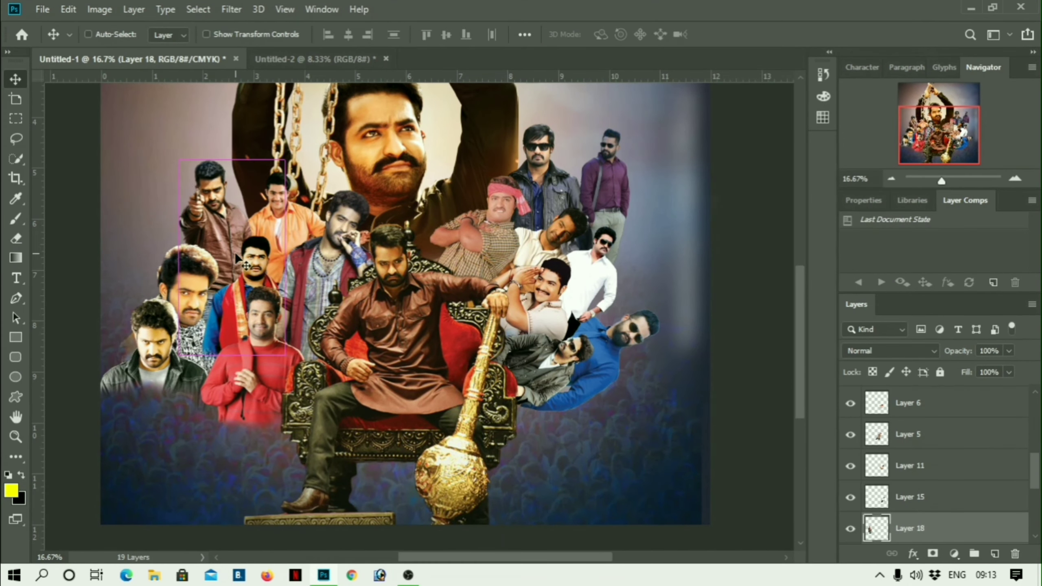
# - Add the yellow-shirt sunglasses figure at the left edge
pyautogui.hotkey('ctrl', 'o')
pyautogui.doubleClick(617, 181)
pyautogui.moveTo(492, 59); pyautogui.dragTo(534, 164)
pyautogui.moveTo(513, 329); pyautogui.dragTo(559, 273)
pyautogui.hotkey('ctrl', 'w')
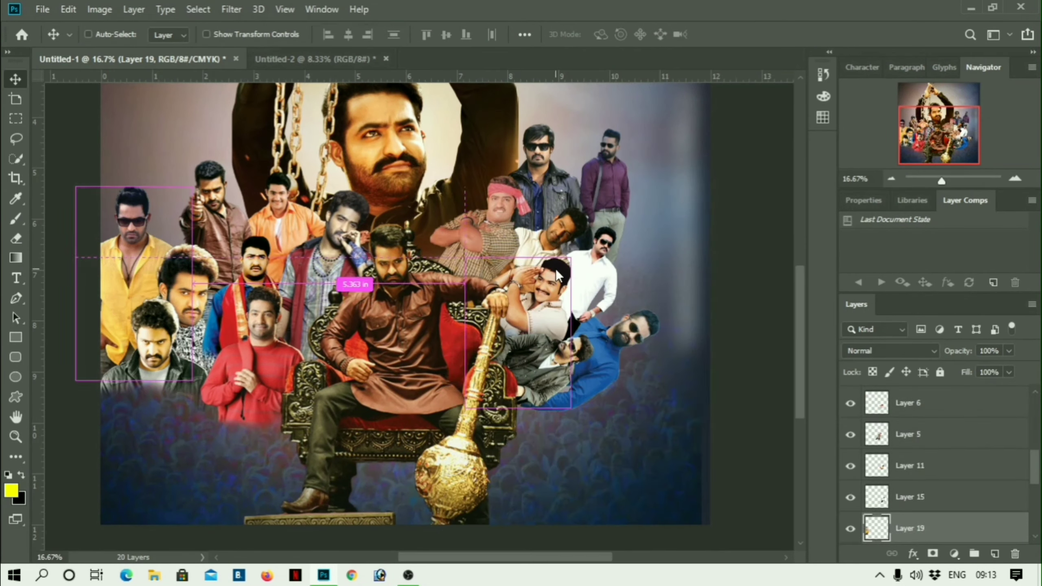
pyautogui.press('Return')
pyautogui.hotkey('ctrl', 'o')
# - Rotate the seated yellow-shirt photo upright, drag it into the collage, and close it unsaved
pyautogui.scroll(-5, 697, 247)
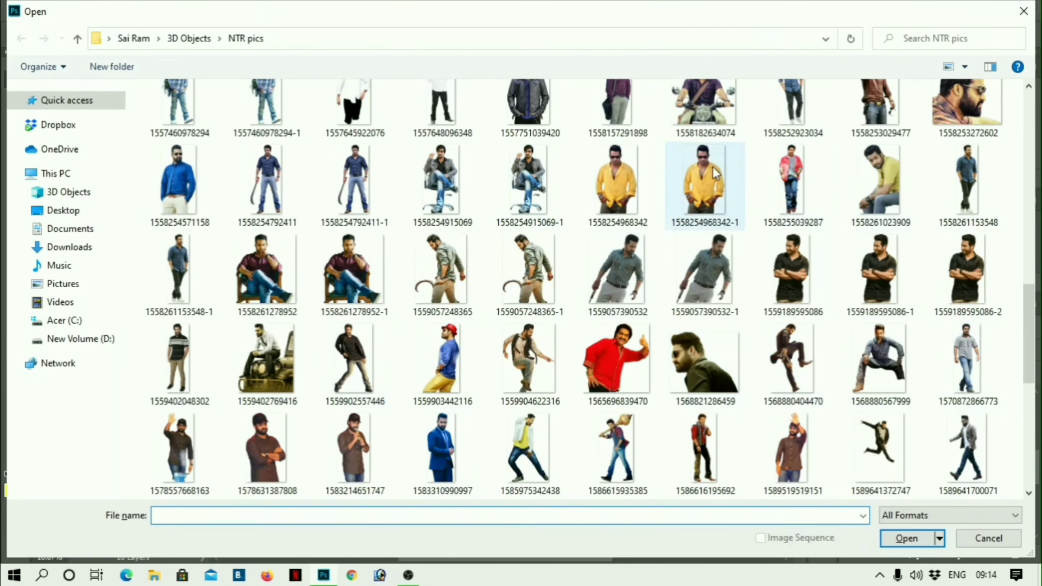
pyautogui.doubleClick(713, 166)
pyautogui.click(99, 9)
pyautogui.click(279, 239)
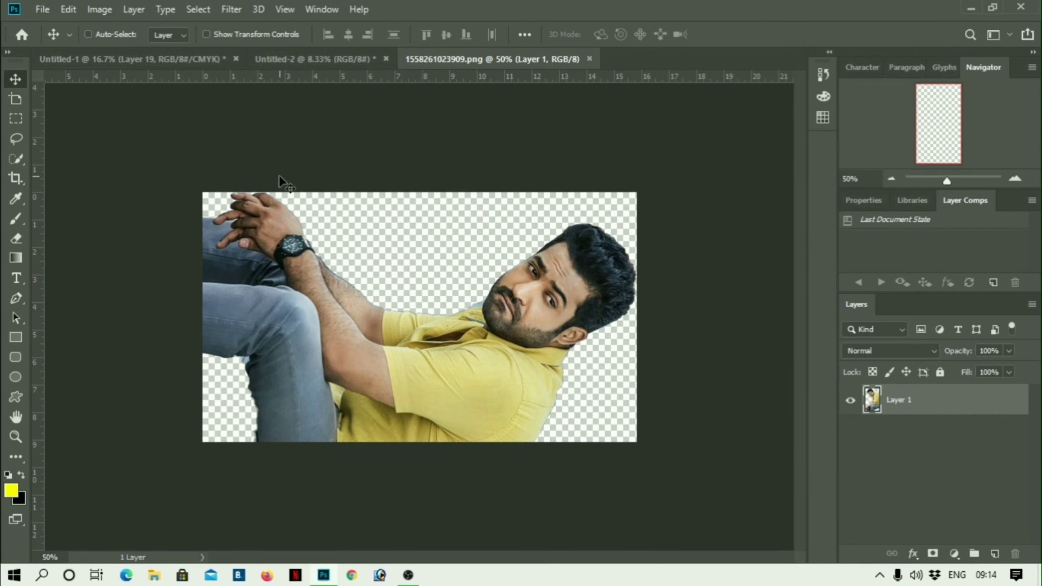
pyautogui.hotkey('ctrl', 'z')
pyautogui.click(100, 9)
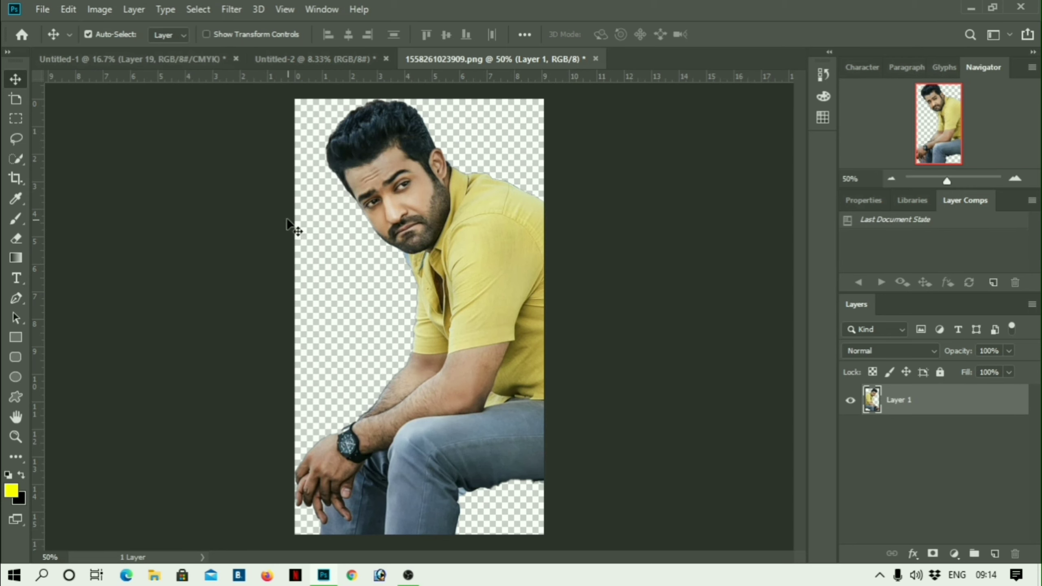
pyautogui.click(131, 59)
pyautogui.moveTo(492, 59); pyautogui.dragTo(652, 300)
pyautogui.click(803, 299)
pyautogui.click(519, 222)
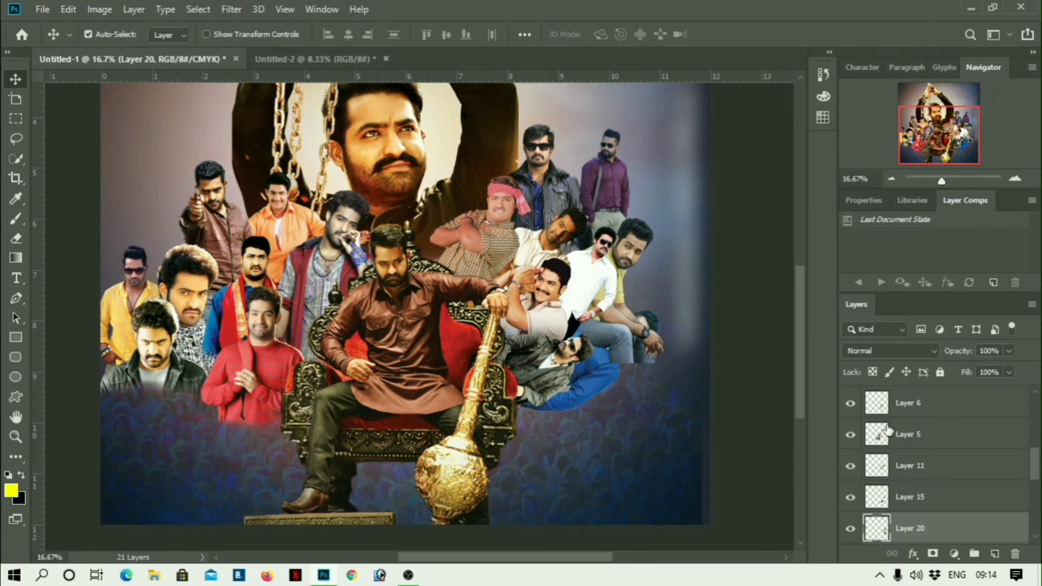
# - Select the seated figure's Layer 20 and open the smiling headband photo
pyautogui.scroll(2, 892, 438)
pyautogui.click(893, 436)
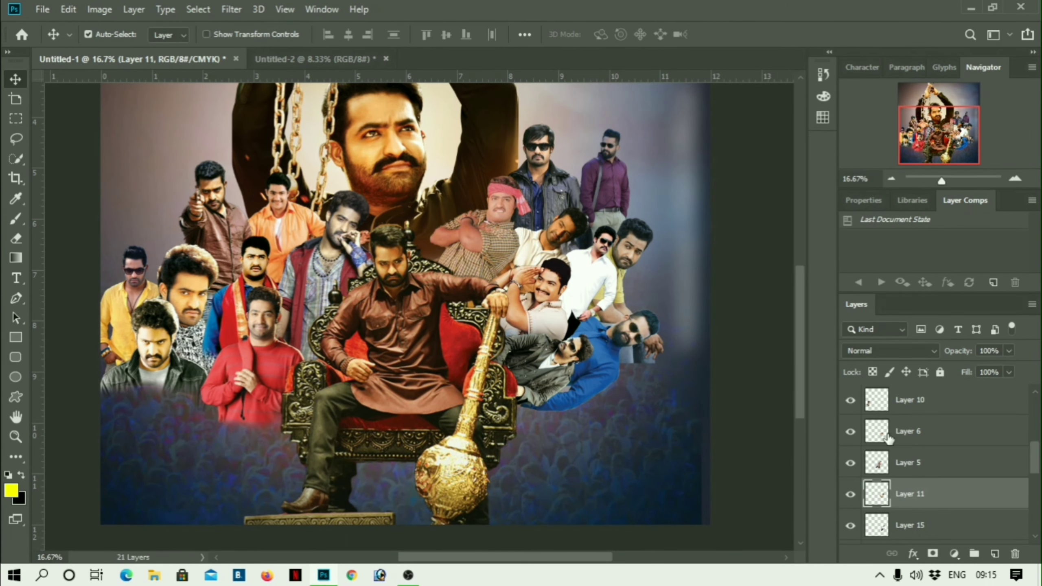
pyautogui.click(640, 269)
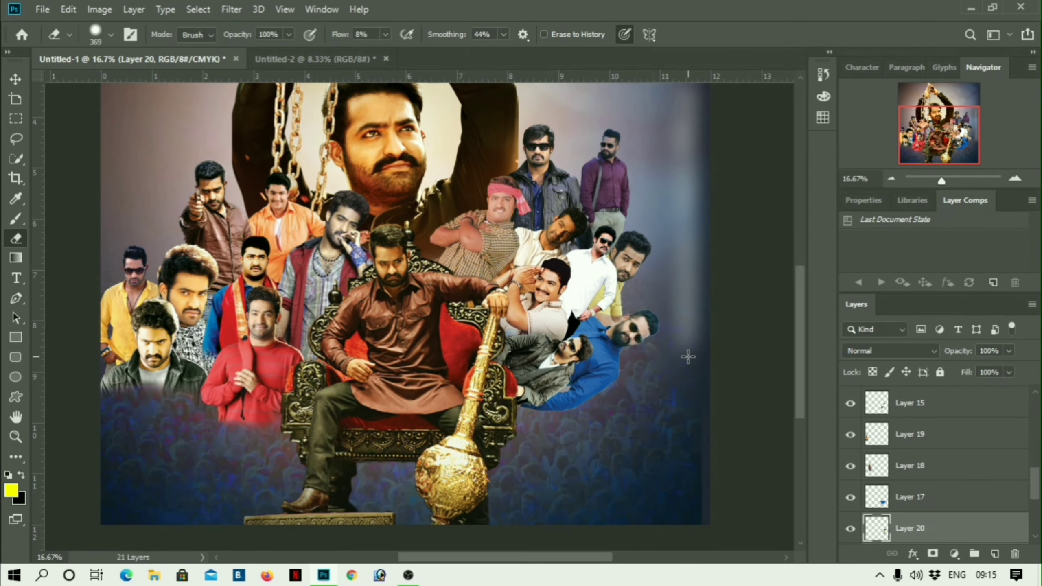
pyautogui.hotkey('ctrl', 'o')
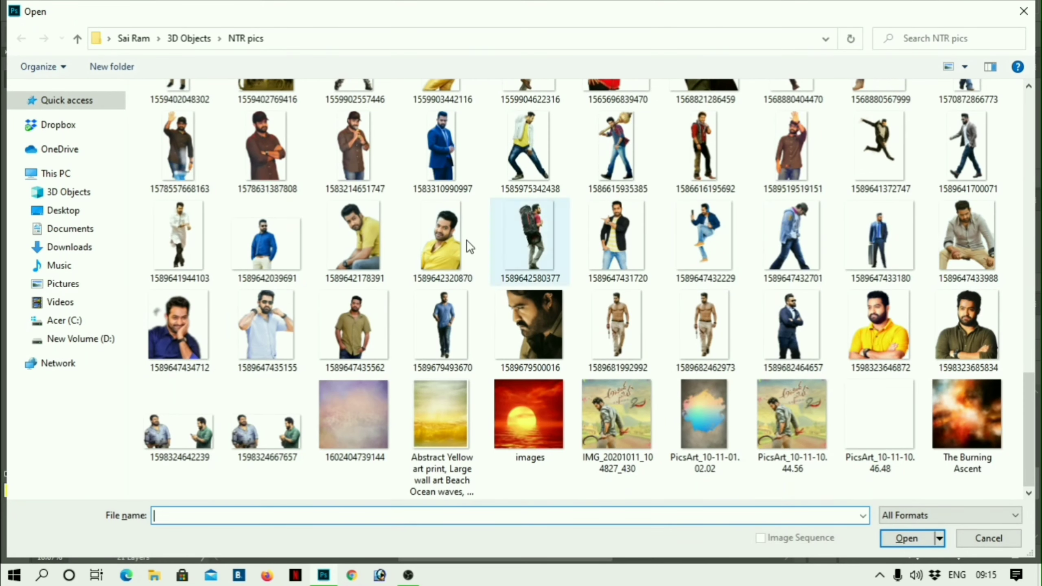
pyautogui.scroll(10, 843, 336)
pyautogui.doubleClick(699, 322)
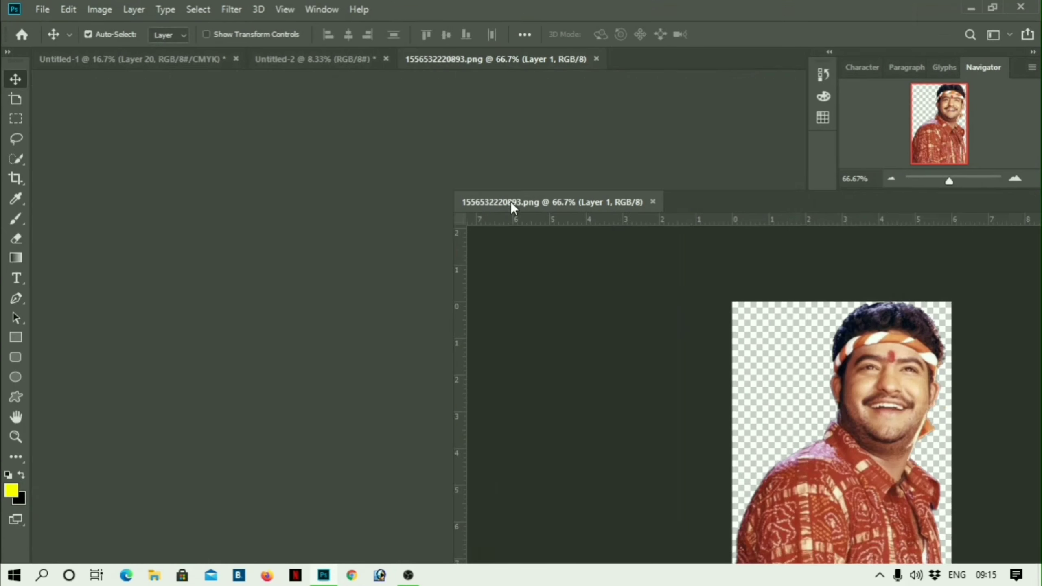
# - Drag the headband photo into the poster and add the next photo to the collage
pyautogui.moveTo(841, 411); pyautogui.dragTo(621, 232)
pyautogui.hotkey('ctrl', '-')
pyautogui.hotkey('ctrl', 'o')
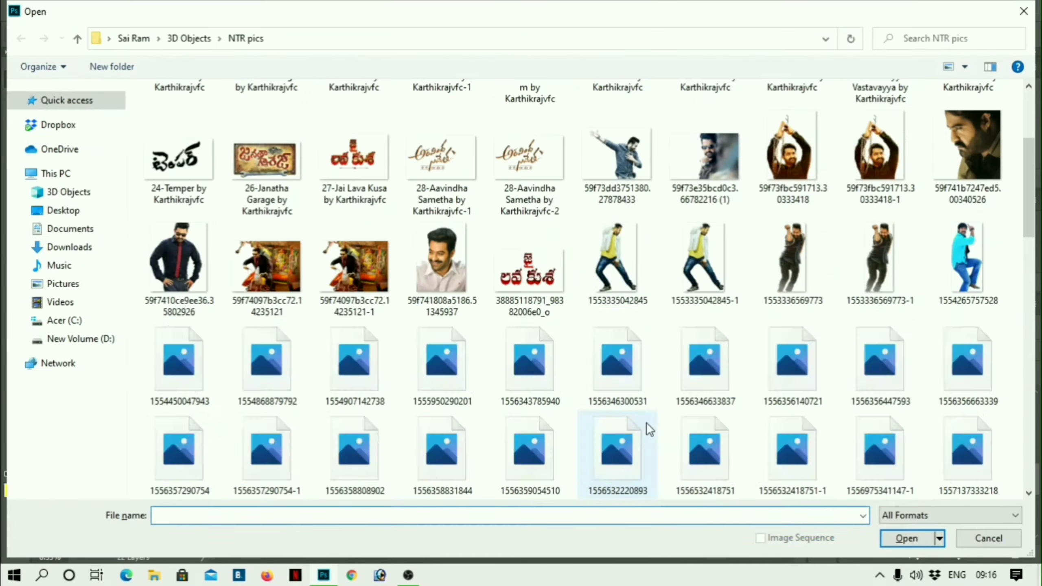
pyautogui.doubleClick(646, 430)
pyautogui.moveTo(528, 319); pyautogui.dragTo(272, 301)
# - Add the large side-profile face photo at the poster's top right
pyautogui.hotkey('ctrl', 'o')
pyautogui.doubleClick(965, 349)
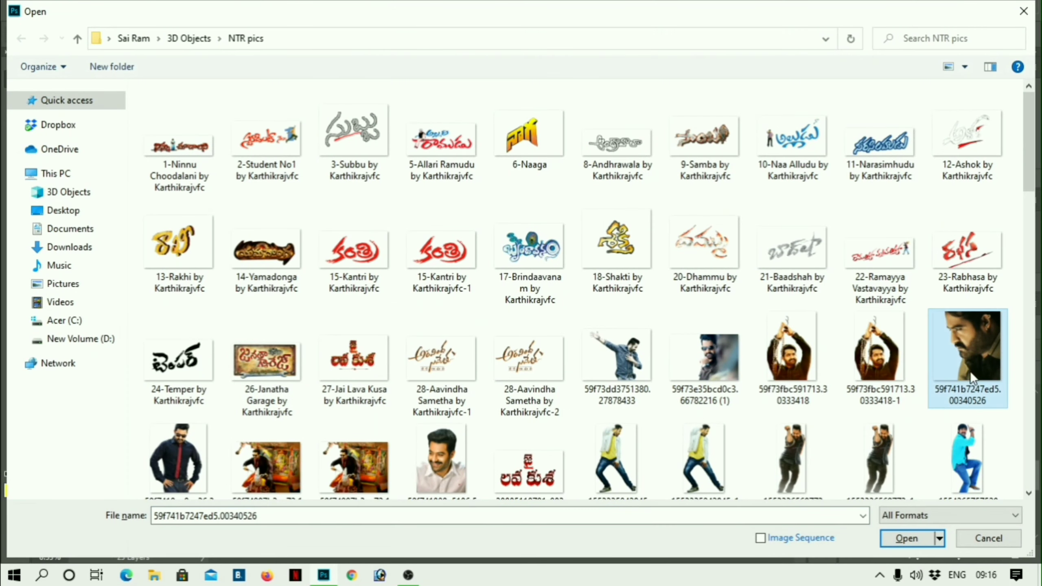
pyautogui.moveTo(492, 59); pyautogui.dragTo(521, 197)
pyautogui.moveTo(636, 349); pyautogui.dragTo(553, 219)
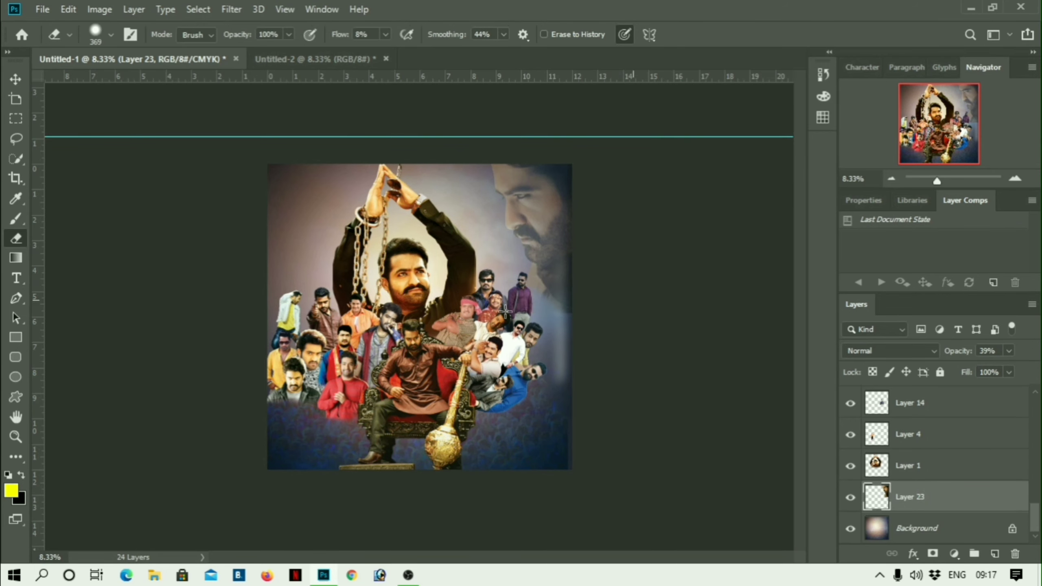
# - Open the red-shirt figure photo and float it over the collage
pyautogui.press('v')
pyautogui.hotkey('ctrl', '+')
pyautogui.hotkey('ctrl', 'o')
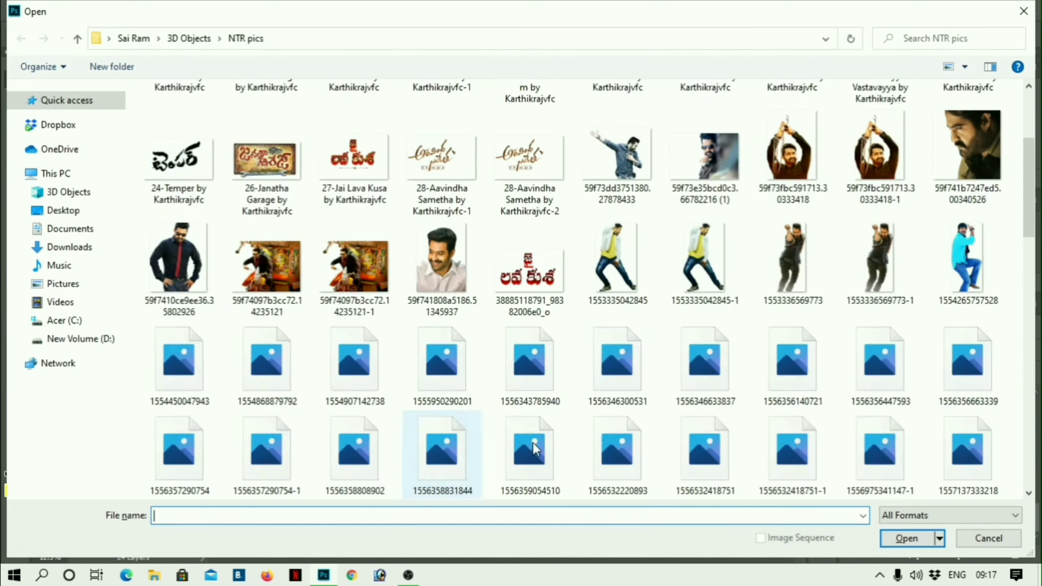
pyautogui.doubleClick(441, 456)
pyautogui.moveTo(492, 58)
pyautogui.mouseDown()
pyautogui.moveTo(629, 335)
pyautogui.moveTo(103, 285)
pyautogui.mouseUp()
# - Place the red-shirt figure right of the group and the shirtless figure at lower left
pyautogui.moveTo(304, 440); pyautogui.dragTo(612, 369)
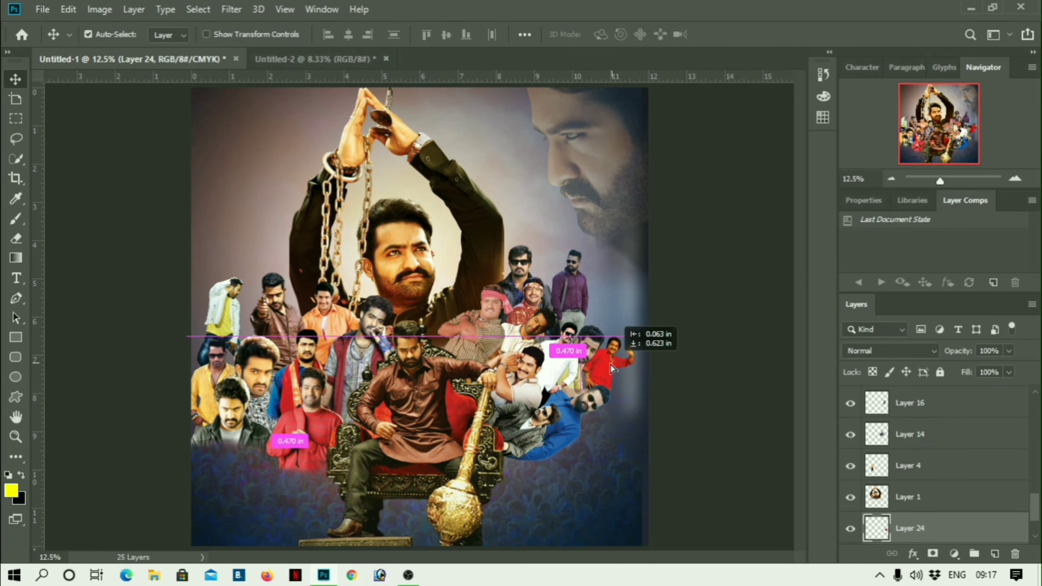
pyautogui.hotkey('ctrl', 'o')
pyautogui.scroll(-5, 626, 369)
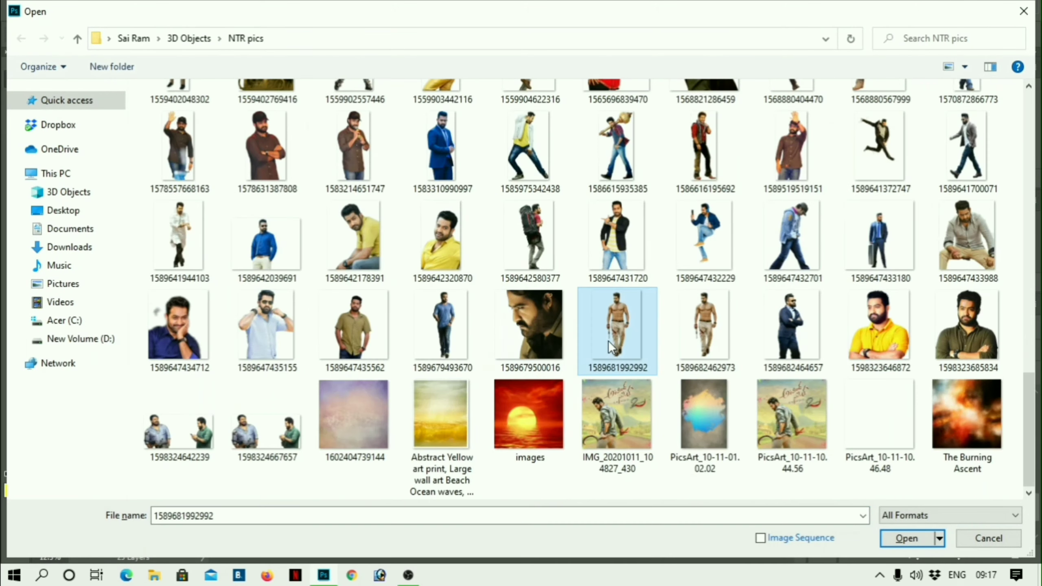
pyautogui.doubleClick(625, 370)
pyautogui.moveTo(586, 451); pyautogui.dragTo(262, 530)
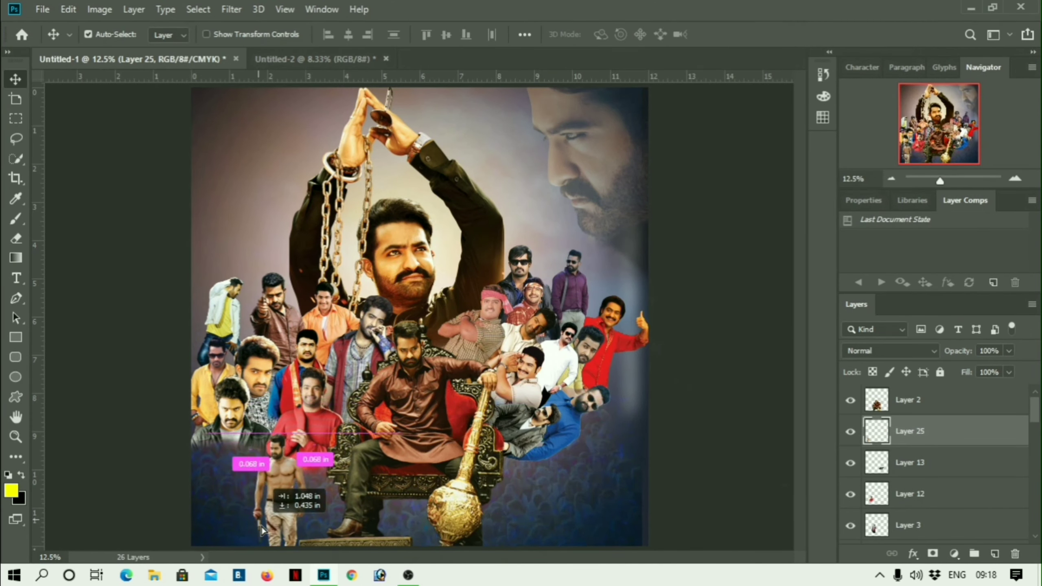
pyautogui.moveTo(274, 441); pyautogui.dragTo(246, 459)
# - Add the checked-shirt headband figure at the lower left and scale it down
pyautogui.hotkey('ctrl', 'o')
pyautogui.scroll(-5, 577, 386)
pyautogui.doubleClick(577, 386)
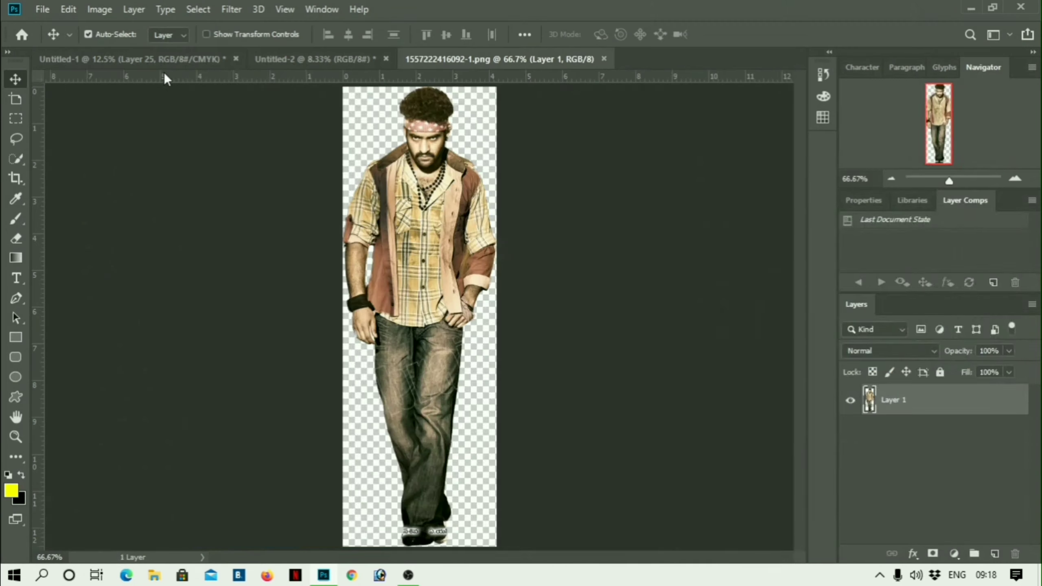
pyautogui.moveTo(463, 59); pyautogui.dragTo(472, 219)
pyautogui.moveTo(457, 302); pyautogui.dragTo(197, 429)
pyautogui.hotkey('ctrl', 't')
pyautogui.moveTo(334, 454); pyautogui.dragTo(294, 461)
pyautogui.hotkey('ctrl', '-')
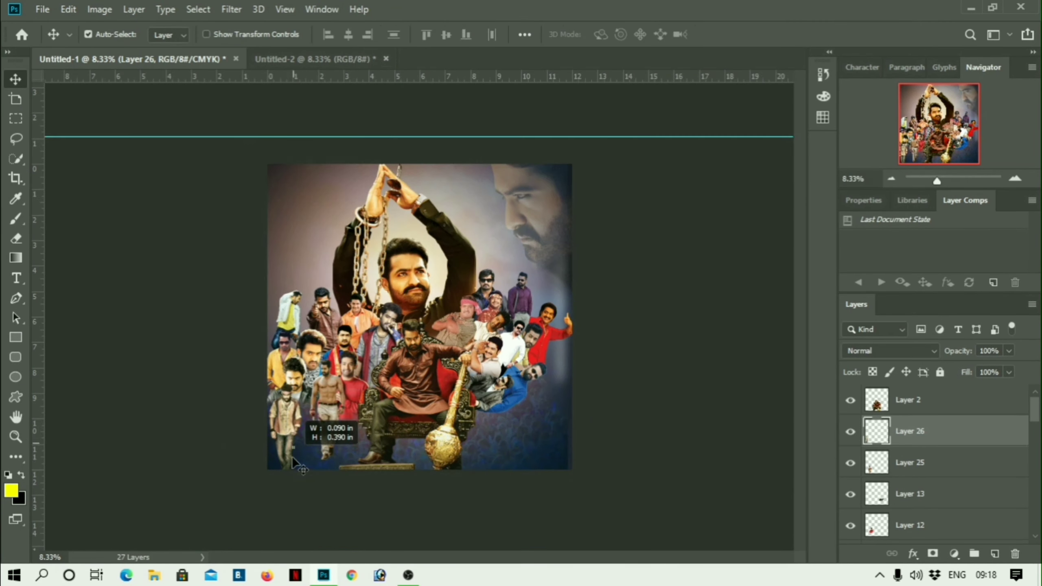
# - Open the hammer-carrying figure photo, float its window, then close it
pyautogui.hotkey('ctrl', 'o')
pyautogui.scroll(-3, 721, 208)
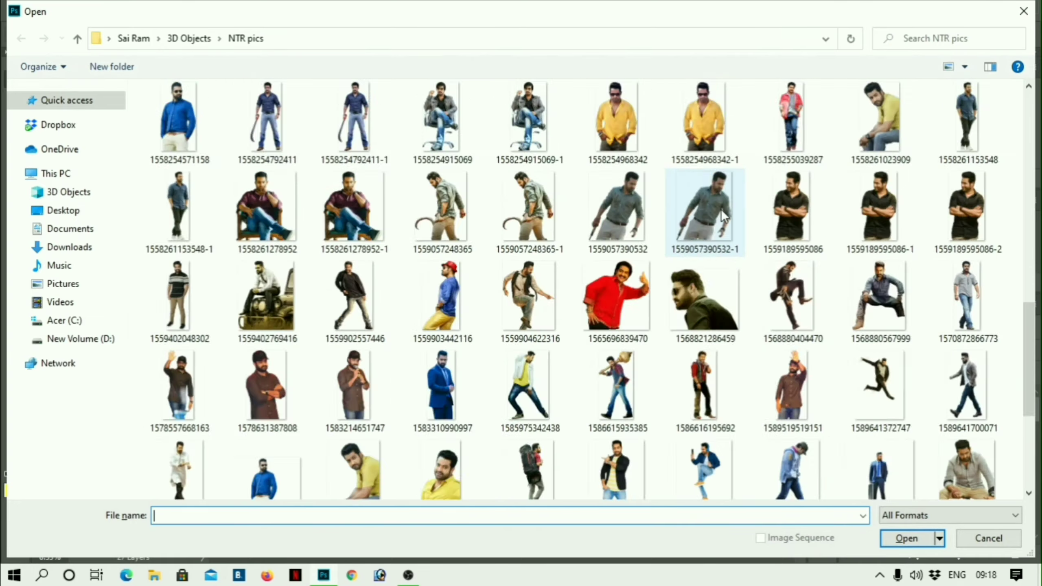
pyautogui.doubleClick(618, 391)
pyautogui.moveTo(463, 59); pyautogui.dragTo(607, 243)
pyautogui.click(735, 243)
# - Add the white-shirt figure to the poster and move it across into place
pyautogui.hotkey('ctrl', 'o')
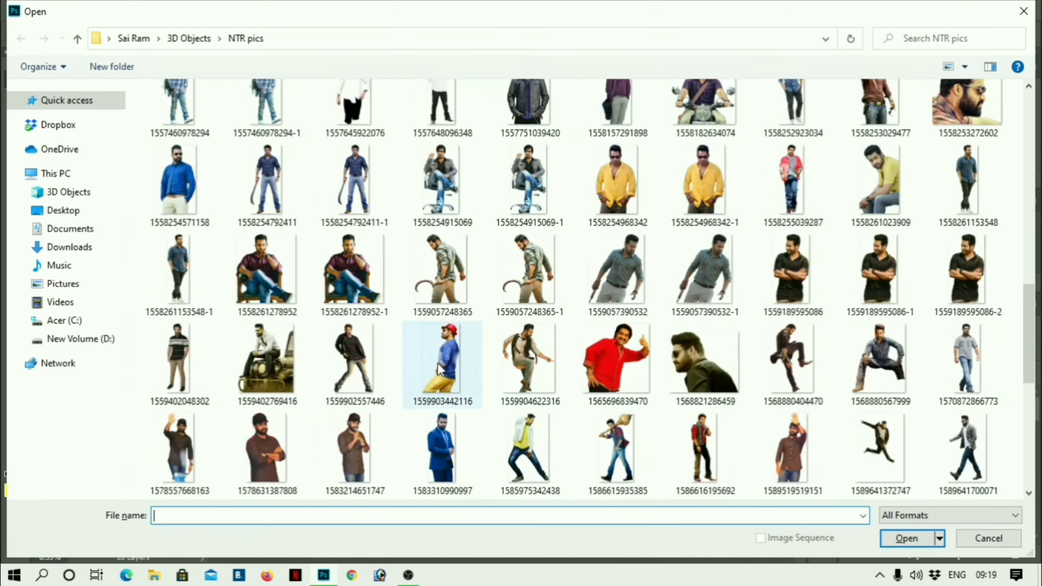
pyautogui.doubleClick(442, 360)
pyautogui.moveTo(411, 59); pyautogui.dragTo(591, 308)
pyautogui.moveTo(709, 329); pyautogui.dragTo(447, 320)
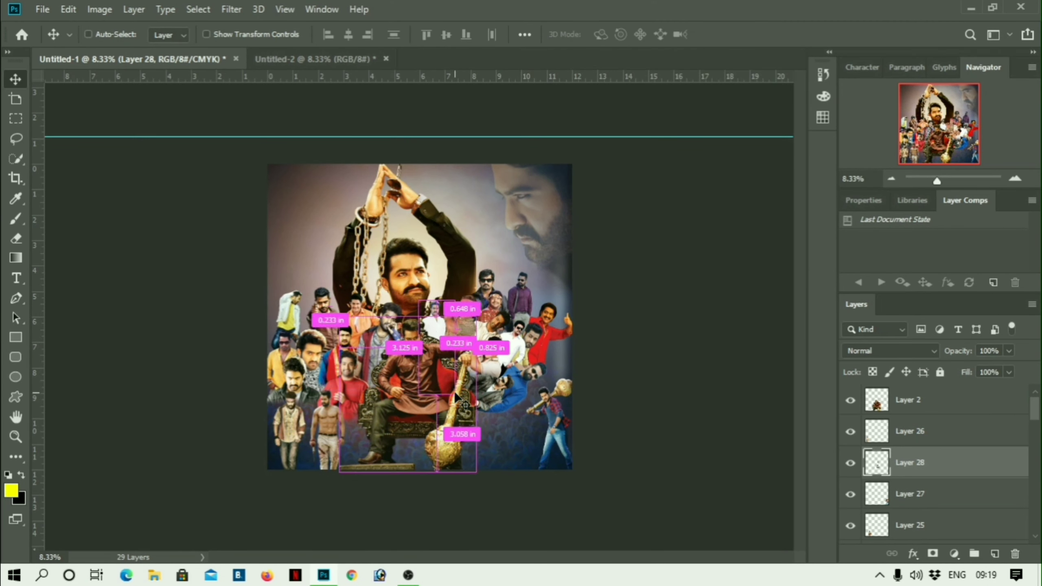
pyautogui.moveTo(456, 395); pyautogui.dragTo(456, 394)
# - Add the red-shirt and blue-shirt figures, the blue one top-left with its layer near the top
pyautogui.hotkey('ctrl', 'o')
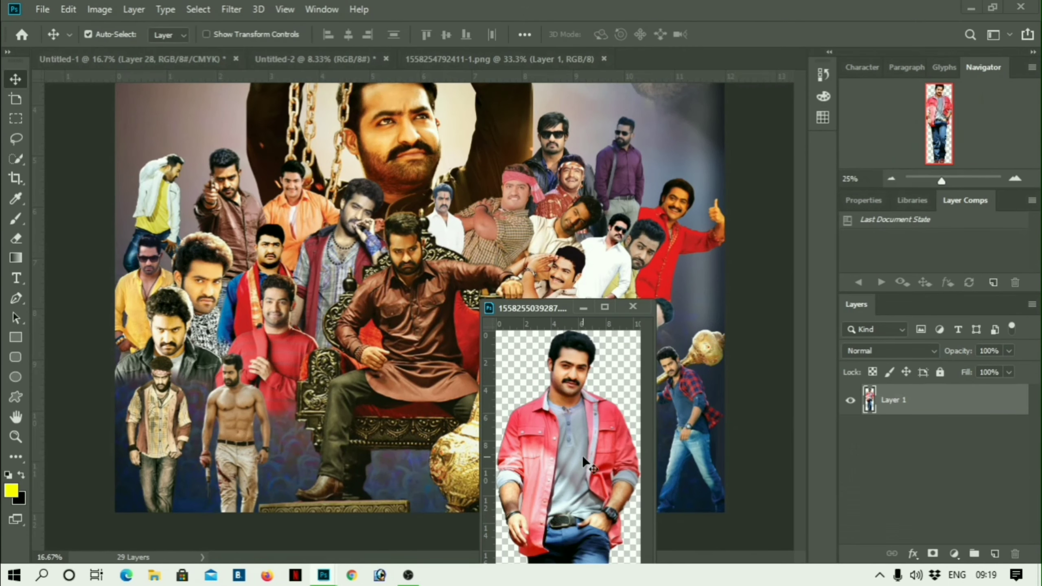
pyautogui.moveTo(585, 461); pyautogui.dragTo(616, 410)
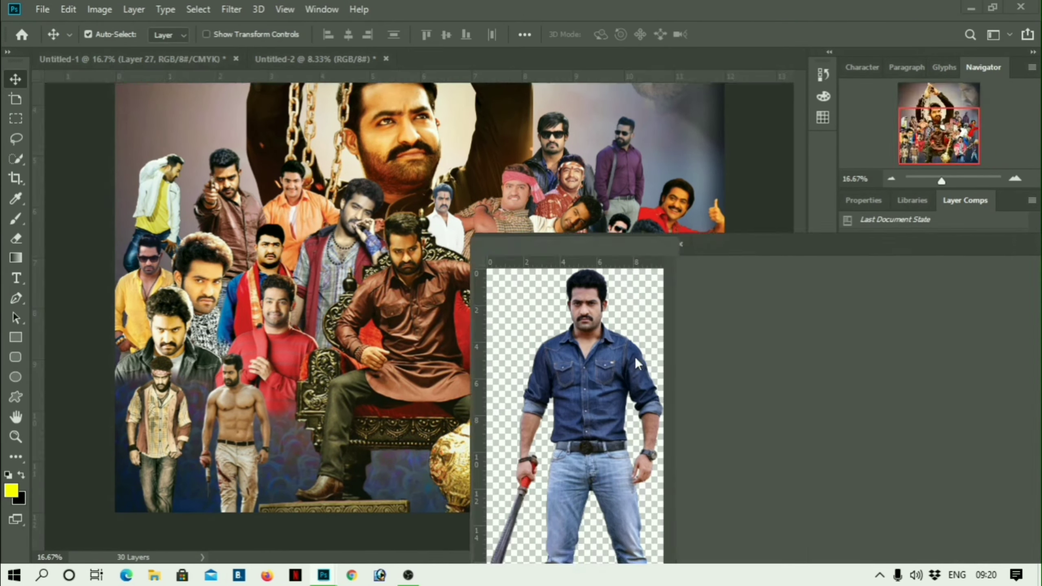
pyautogui.moveTo(636, 363); pyautogui.dragTo(209, 140)
pyautogui.scroll(-2, 959, 525)
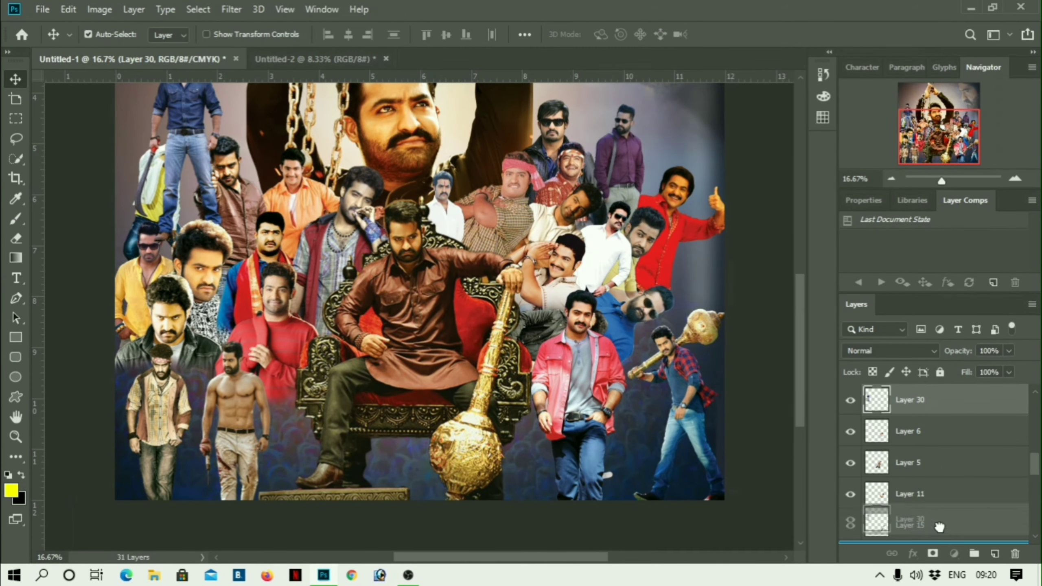
pyautogui.moveTo(939, 526); pyautogui.dragTo(924, 416)
pyautogui.scroll(3, 410, 287)
pyautogui.moveTo(184, 230)
pyautogui.mouseDown()
pyautogui.moveTo(221, 244)
pyautogui.moveTo(188, 220)
pyautogui.mouseUp()
pyautogui.hotkey('ctrl', '-')
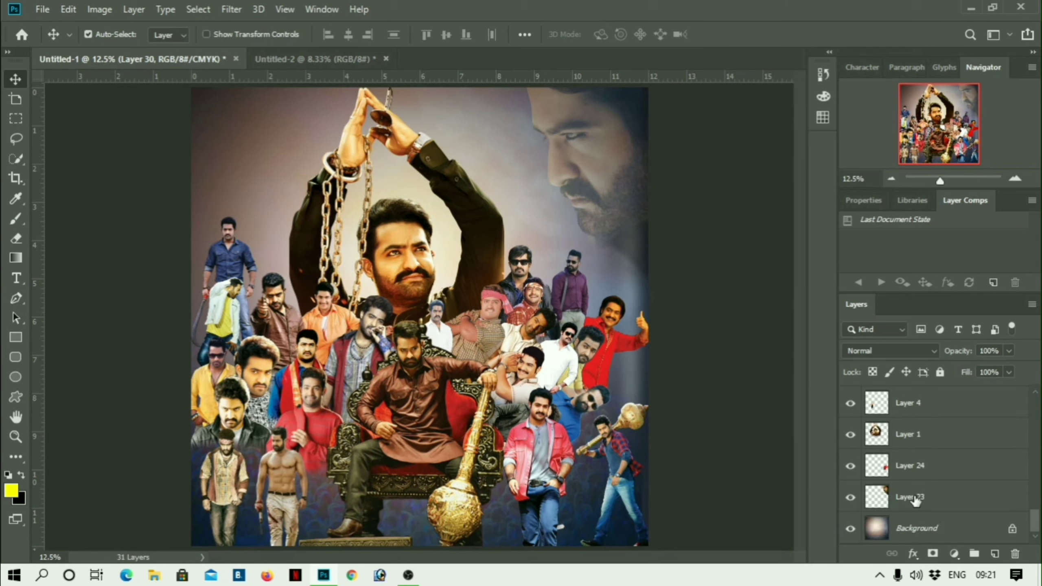
# - Paint a soft yellow glow at upper left below the figures, Luminosity blend, 57% opacity
pyautogui.click(22, 223)
pyautogui.click(254, 183)
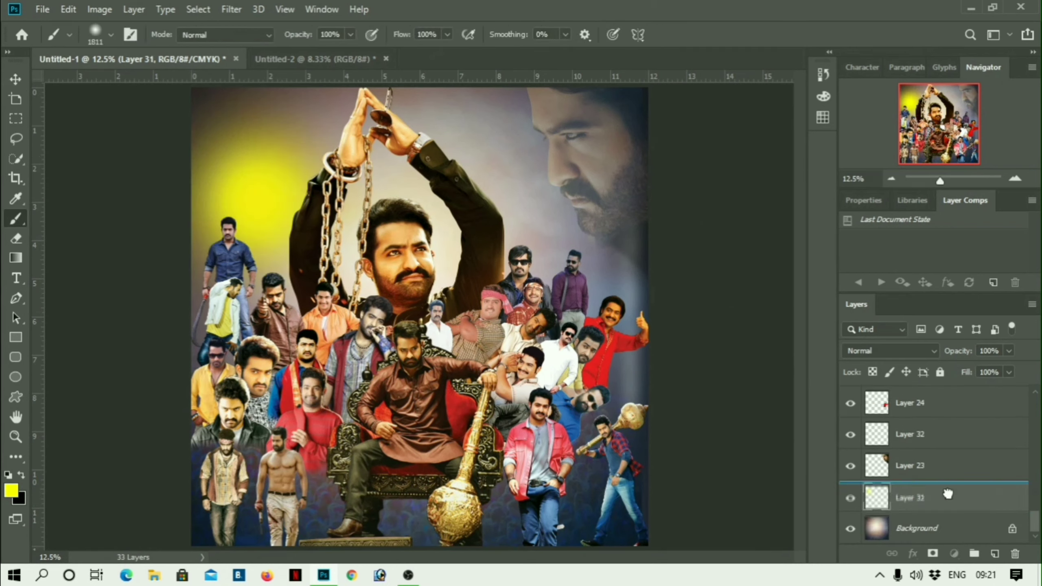
pyautogui.moveTo(948, 494); pyautogui.dragTo(947, 489)
pyautogui.click(891, 350)
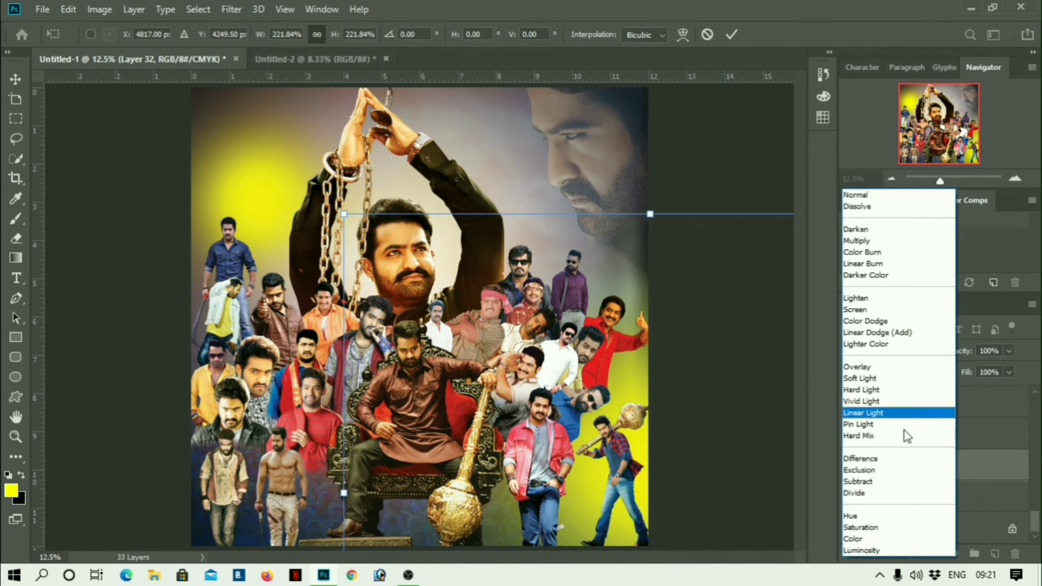
pyautogui.click(857, 552)
pyautogui.click(1009, 351)
pyautogui.click(979, 368)
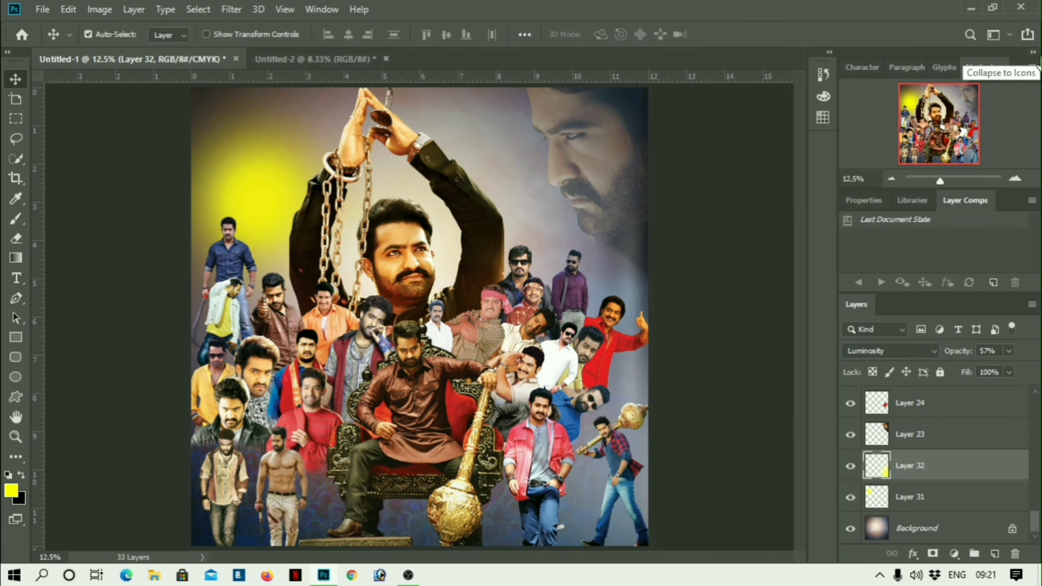
# - Commit the glow's transform and set Layer 31 to Screen blending
pyautogui.press('Return')
pyautogui.click(890, 351)
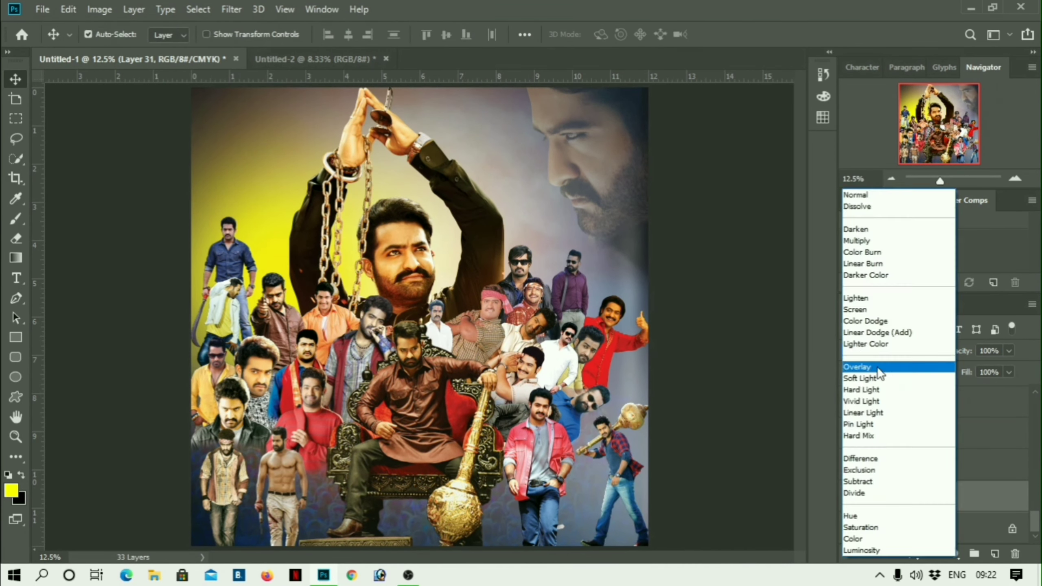
pyautogui.click(890, 350)
pyautogui.click(882, 324)
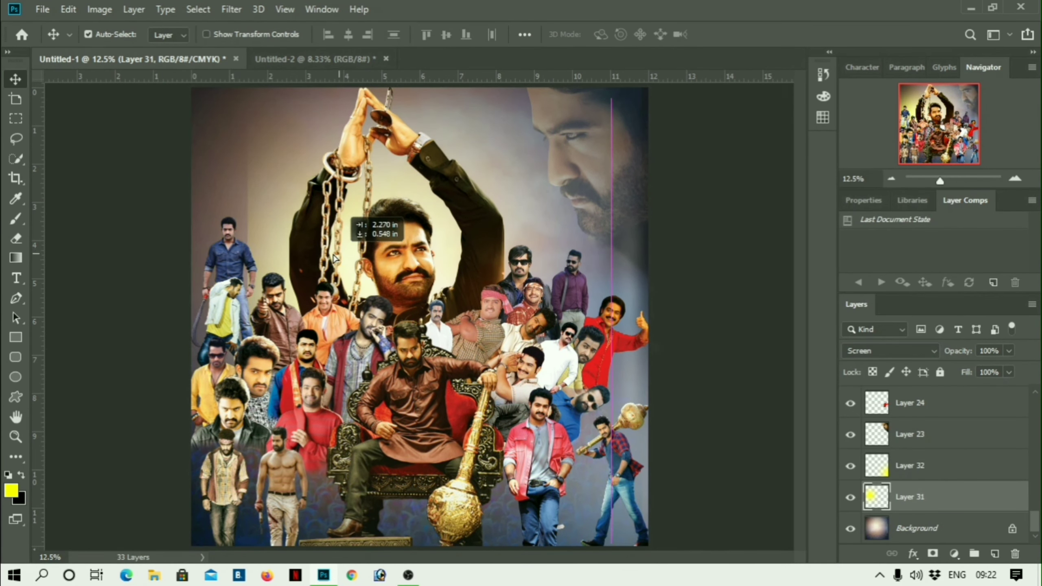
# - Add a new glow layer set to Linear Dodge (Add) blending
pyautogui.hotkey('ctrl', 'shift', 'alt', 'n')
pyautogui.press('b')
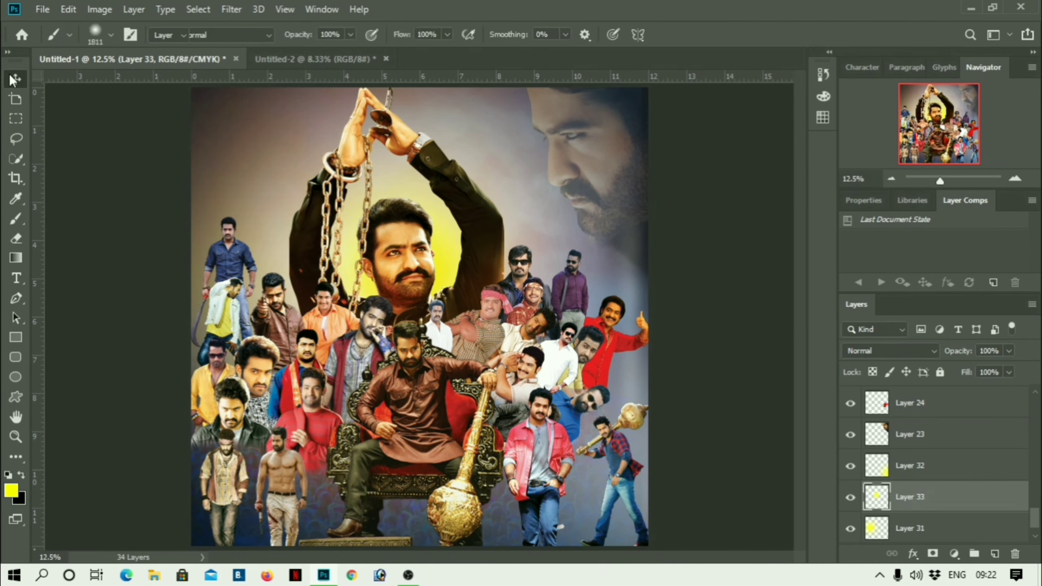
pyautogui.click(15, 79)
pyautogui.click(890, 350)
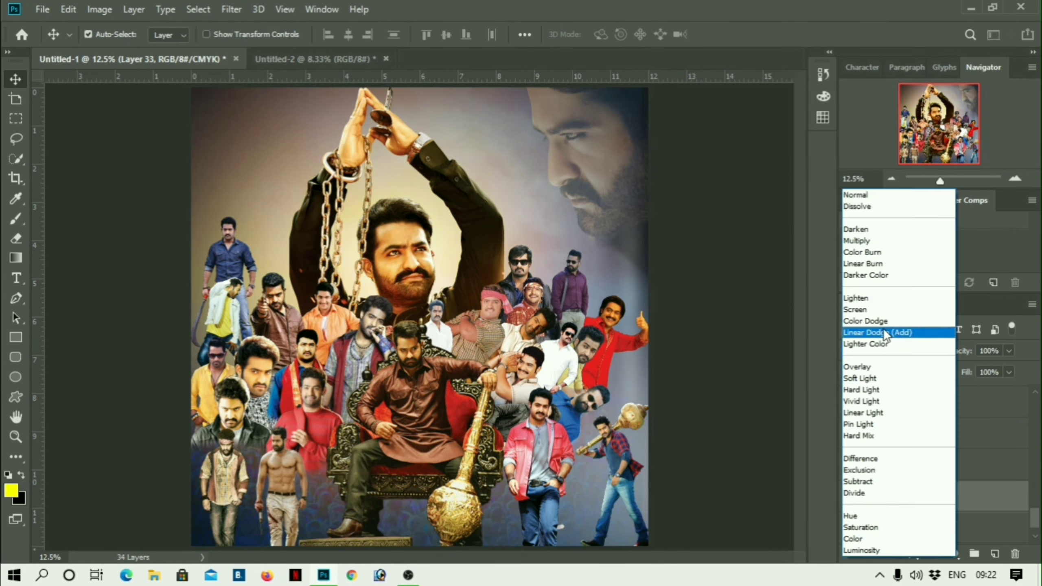
pyautogui.click(884, 331)
# - Add another layer and set the foreground colour to orange
pyautogui.click(995, 554)
pyautogui.press('i')
pyautogui.click(11, 490)
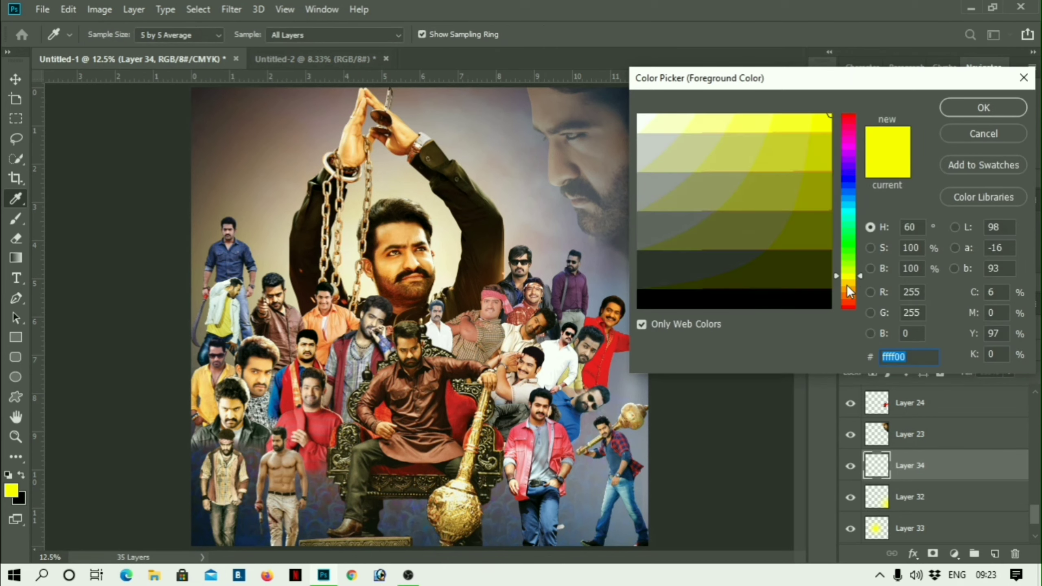
pyautogui.click(847, 285)
pyautogui.press('Return')
# - Paint an orange glow dab, scale it up, and set it to Screen blending
pyautogui.press('b')
pyautogui.click(557, 188)
pyautogui.press('v')
pyautogui.hotkey('ctrl', 't')
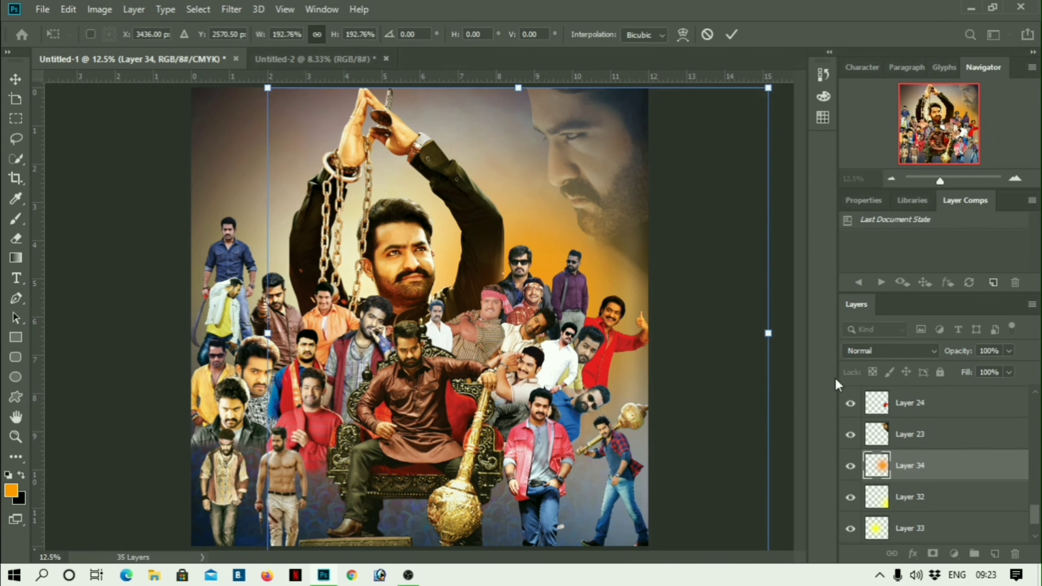
pyautogui.click(890, 350)
pyautogui.click(896, 305)
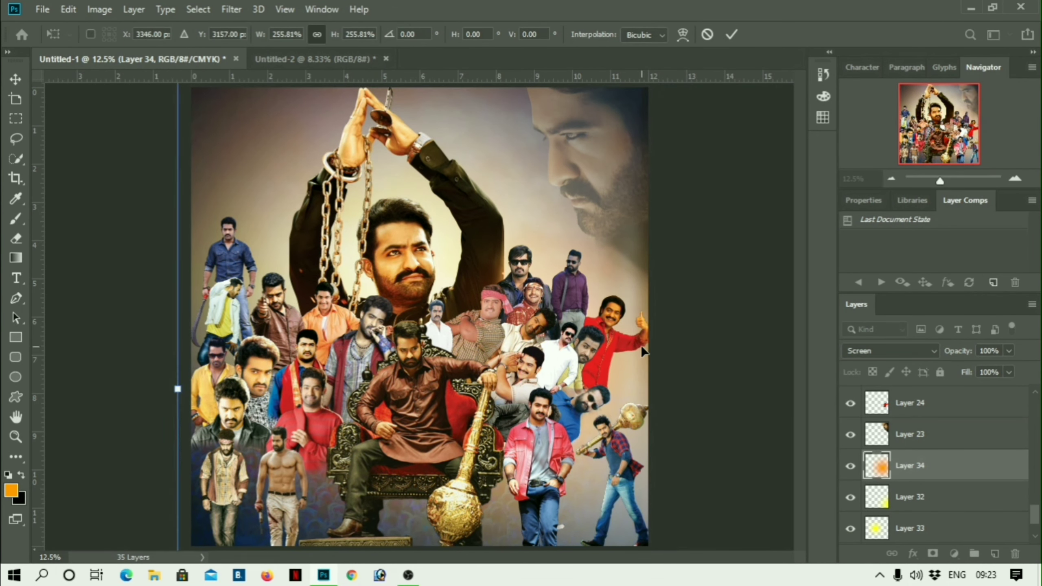
pyautogui.press('Return')
# - Merge visible layers, then raise Highlights, Shadows, Whites, Clarity and Vibrance in Camera Raw
pyautogui.hotkey('ctrl', 'shift', 'e')
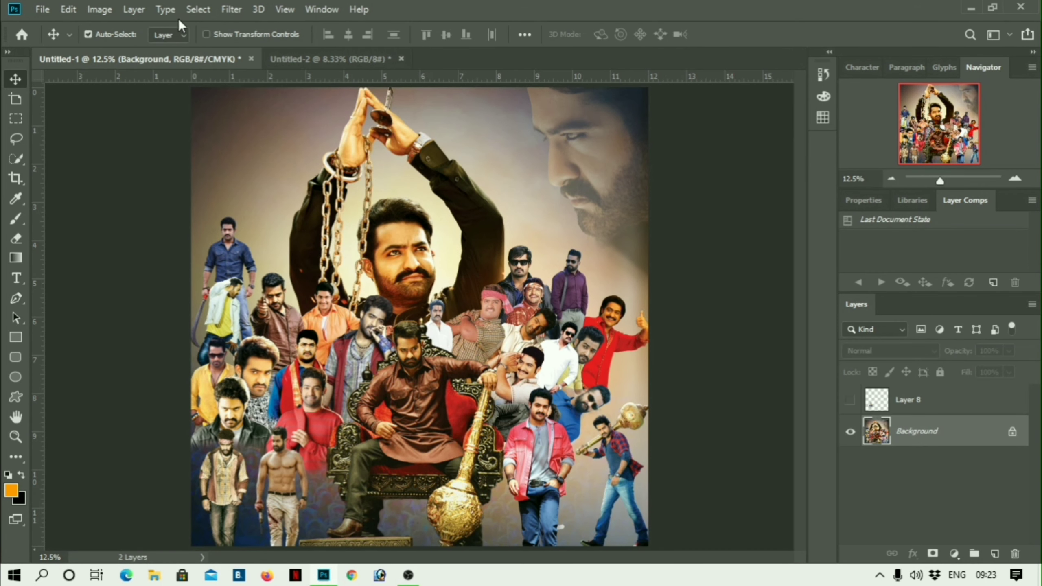
pyautogui.click(232, 9)
pyautogui.click(276, 117)
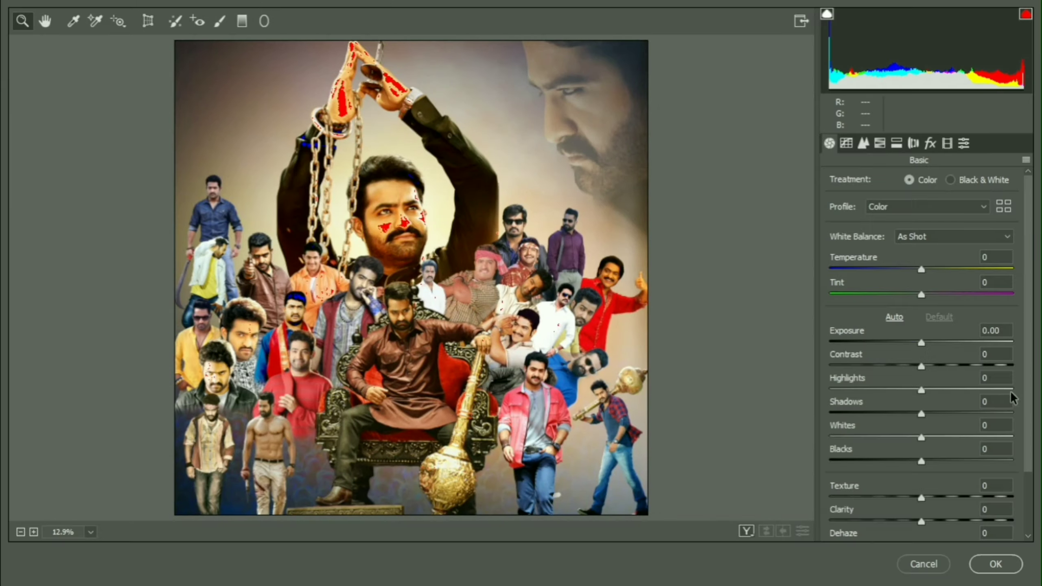
pyautogui.moveTo(921, 505); pyautogui.dragTo(943, 505)
pyautogui.moveTo(921, 445); pyautogui.dragTo(932, 445)
pyautogui.moveTo(921, 336); pyautogui.dragTo(937, 336)
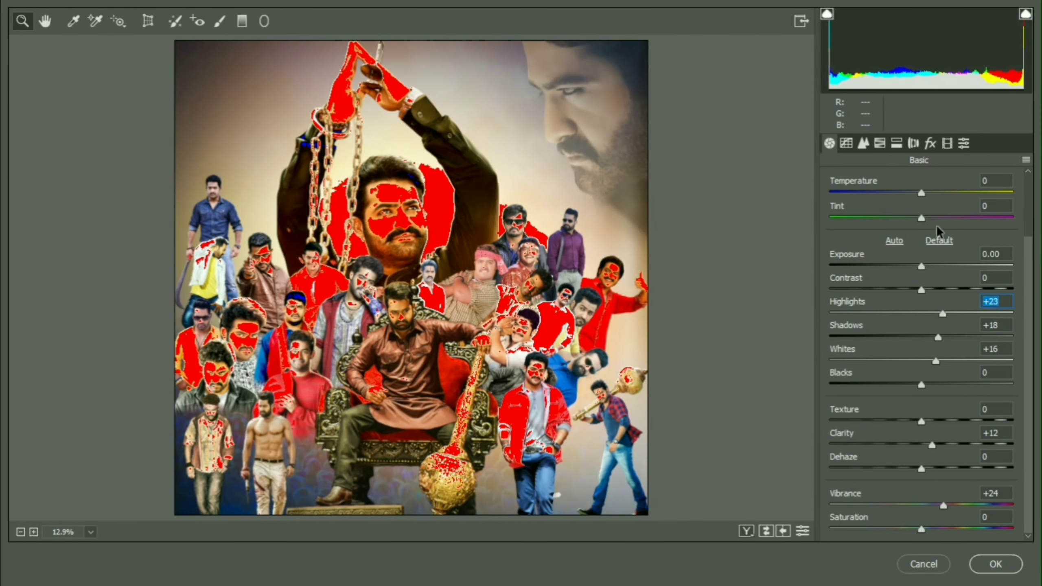
pyautogui.click(989, 564)
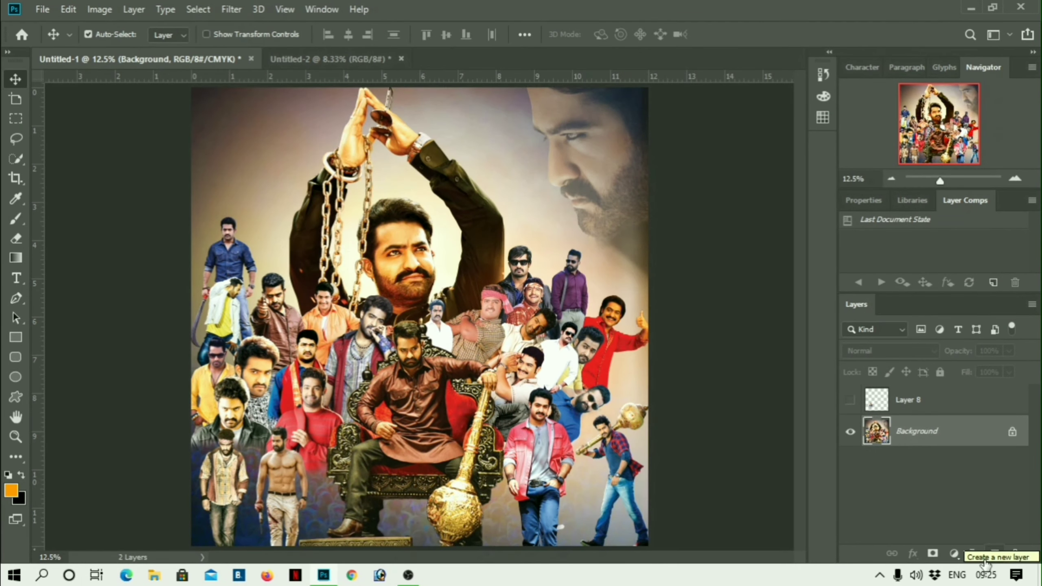
# - Save the poster as a Quality 12 Maximum JPEG, then quit Photoshop
pyautogui.click(42, 9)
pyautogui.click(99, 181)
pyautogui.click(533, 418)
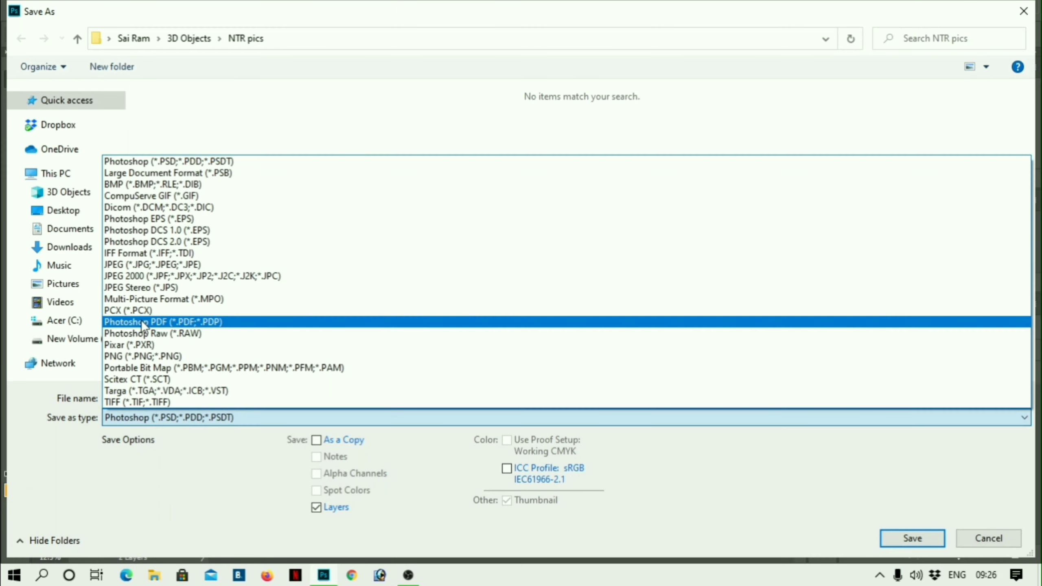
pyautogui.click(164, 263)
pyautogui.click(320, 396)
pyautogui.hotkey('ctrl', 'a')
pyautogui.press('BackSpace')
pyautogui.press('Return')
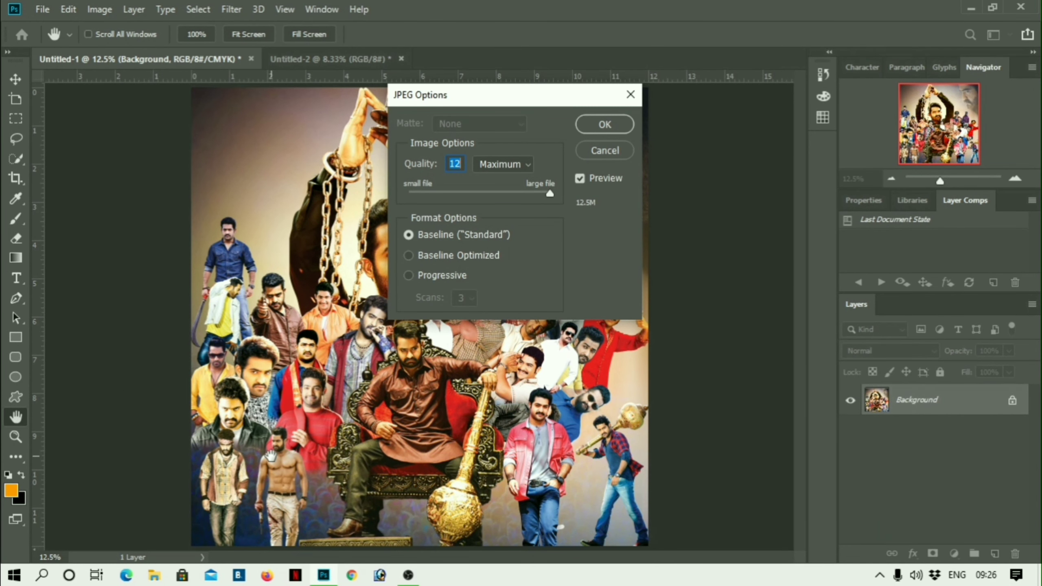
pyautogui.click(602, 123)
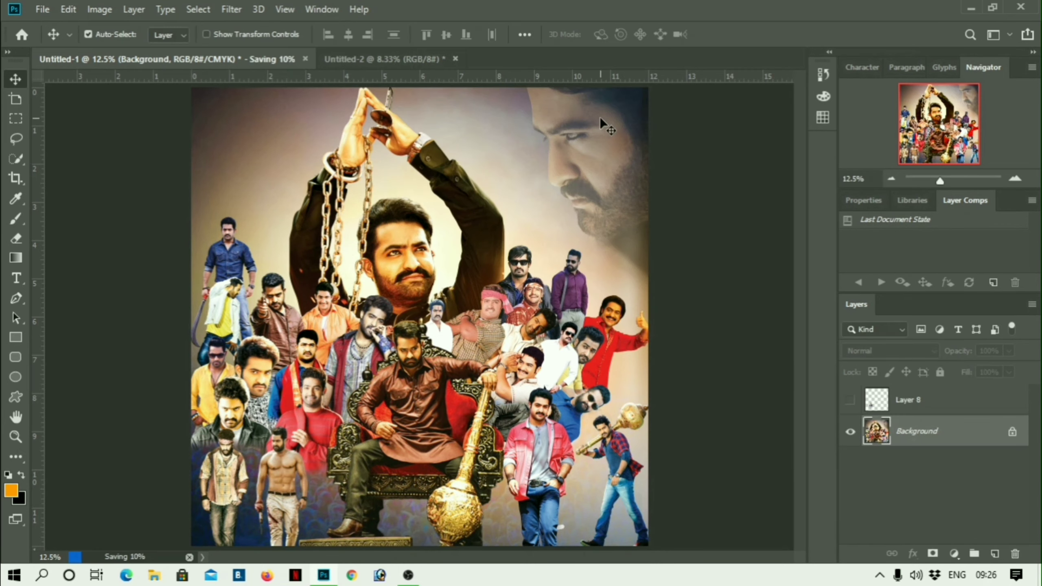
pyautogui.click(408, 576)
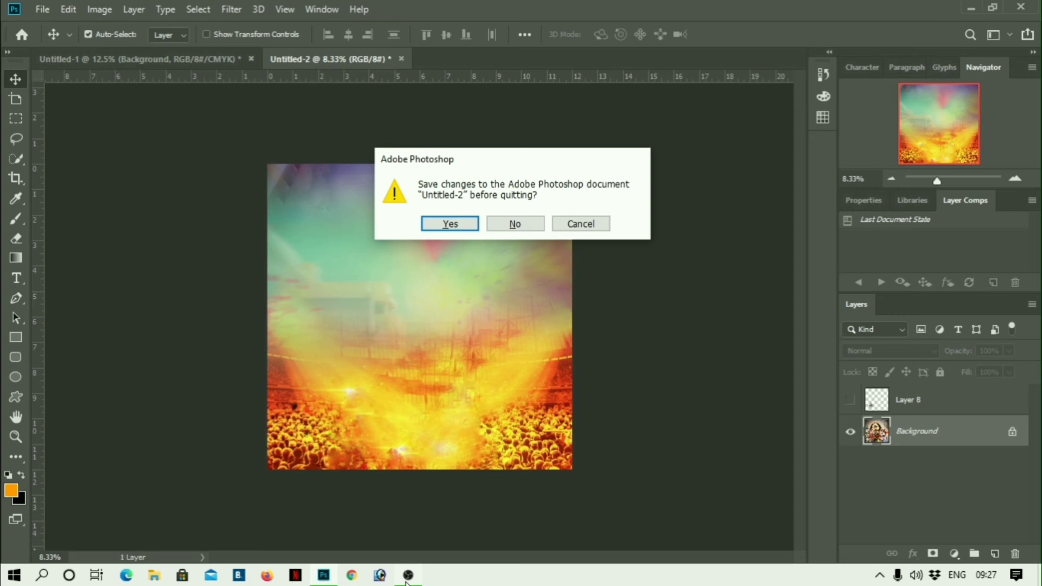
# - Dismiss the save prompt and bring OBS Studio to the front
pyautogui.click(407, 576)
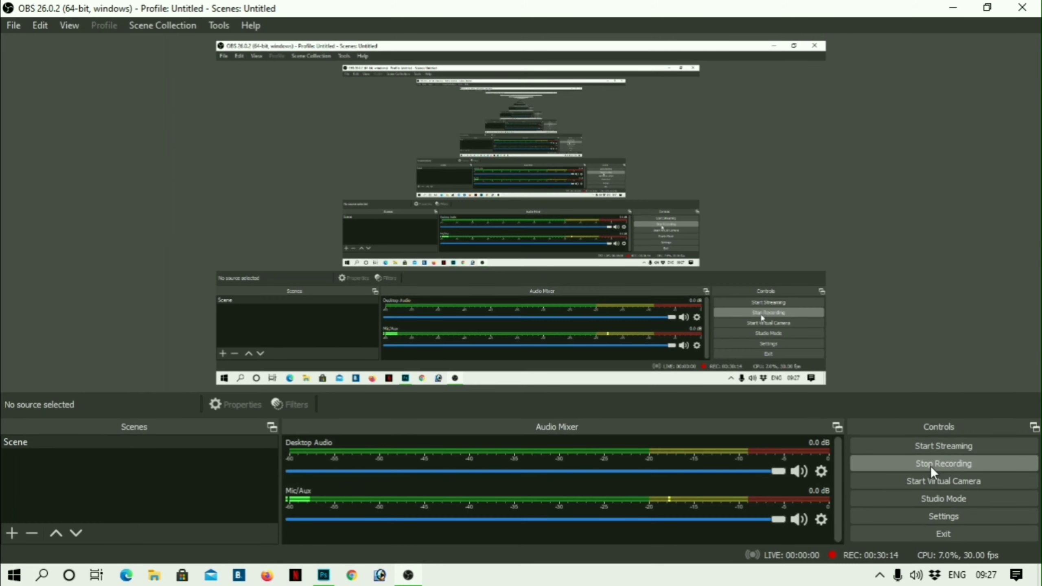